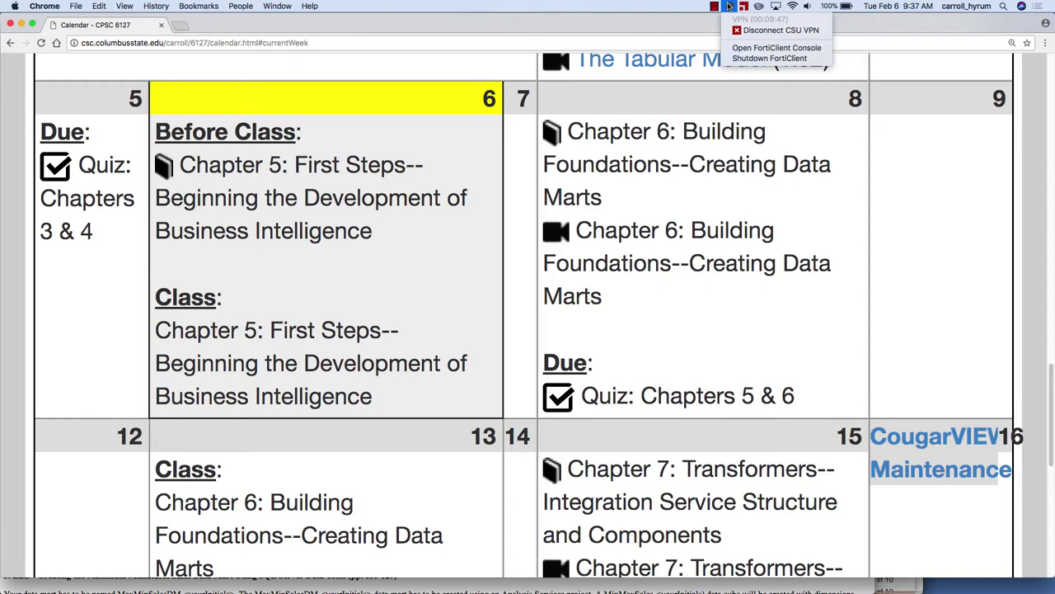
Confirm the FortiClient VPN is still connected, then switch over to Microsoft Remote Desktop.
left_click(729, 7)
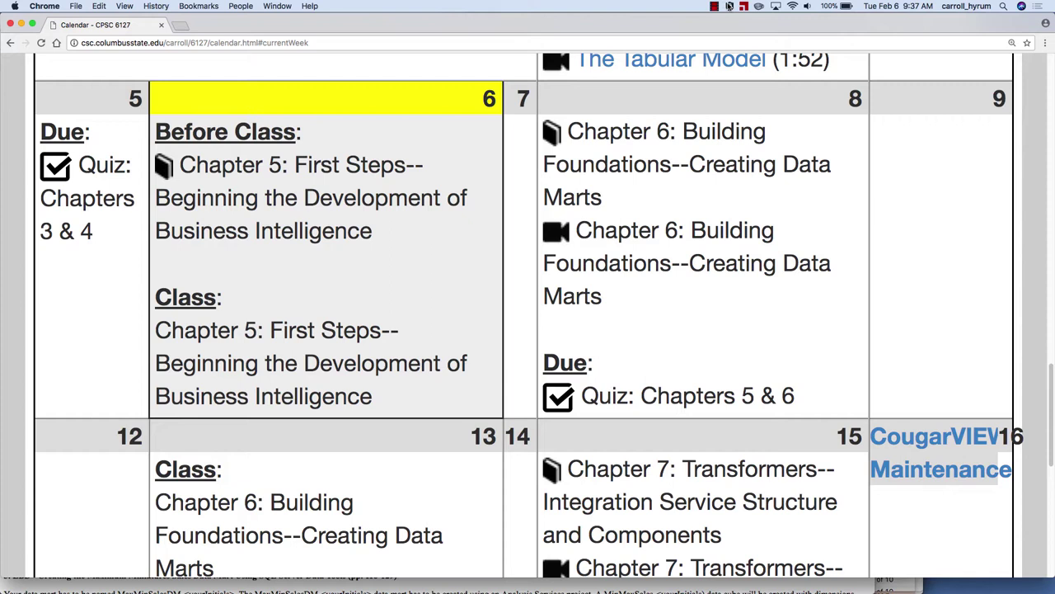
left_click(729, 6)
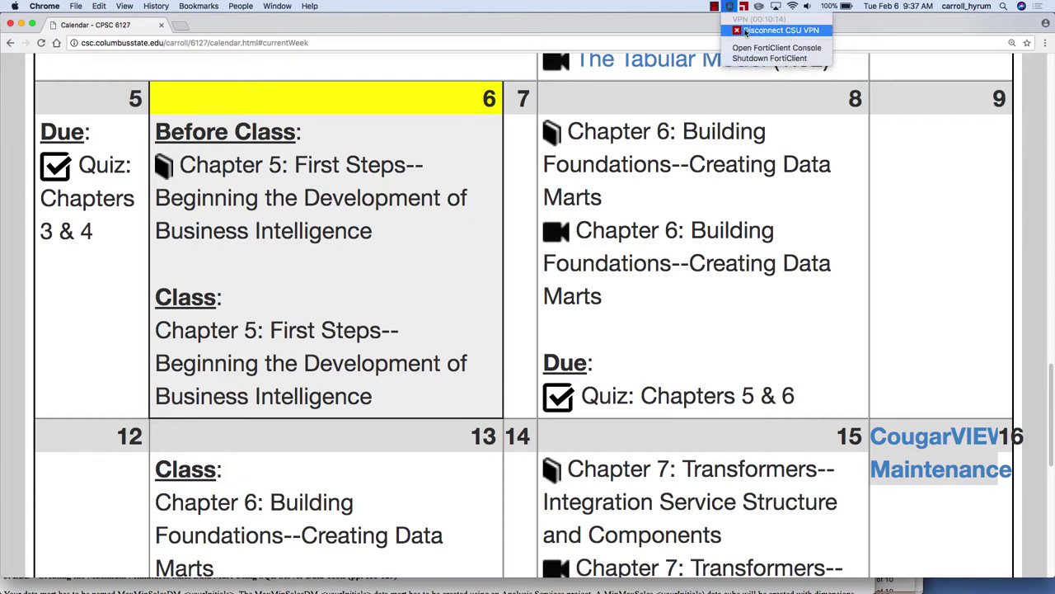
left_click(729, 6)
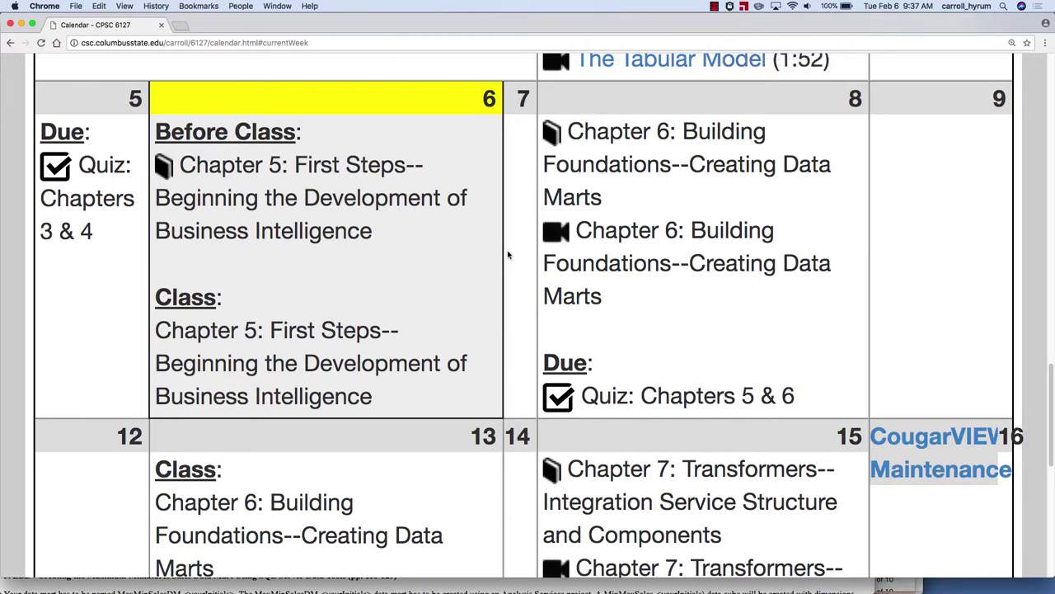
key("super+Tab")
key("super+Tab")
key("super+Tab")
key("super+Tab")
key("super+Tab")
key("super+Tab")
key("super+Tab")
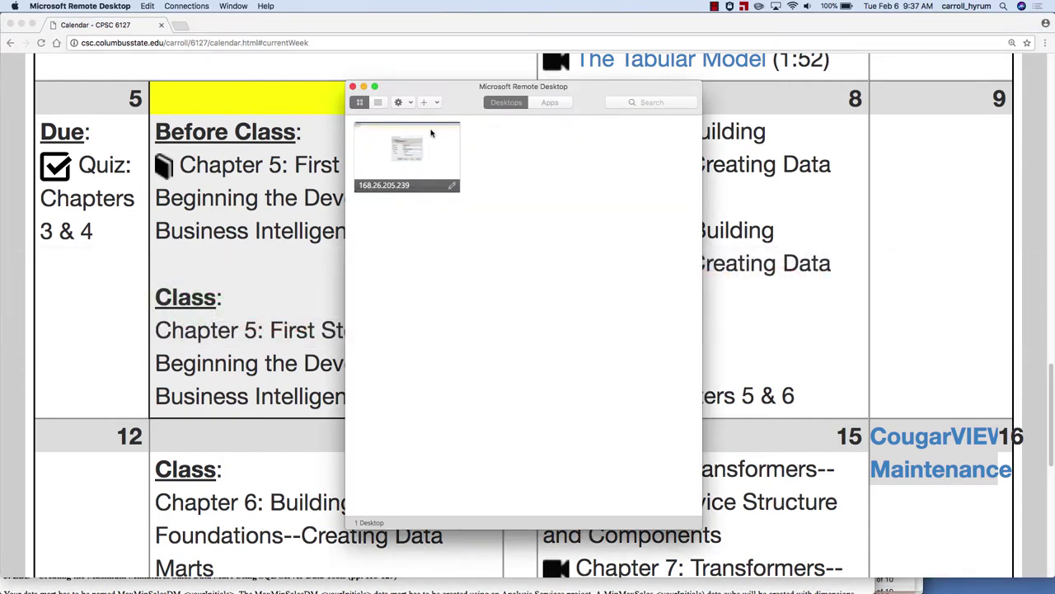
Start a connection to the saved 168.26.205.239 remote desktop.
left_click_drag(454, 99, 373, 23)
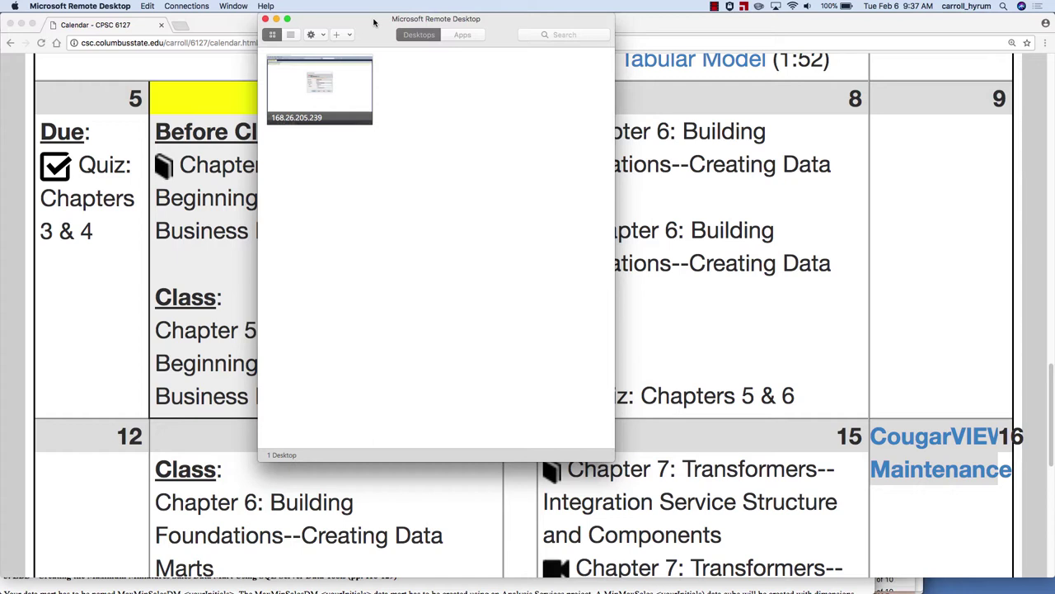
double_click(362, 80)
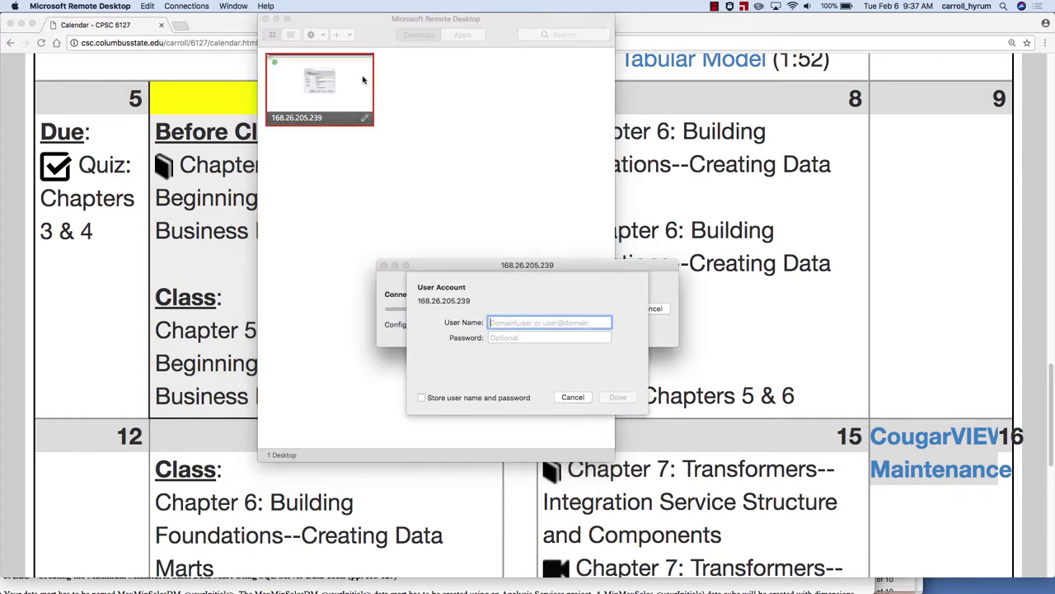
left_click_drag(479, 266, 403, 213)
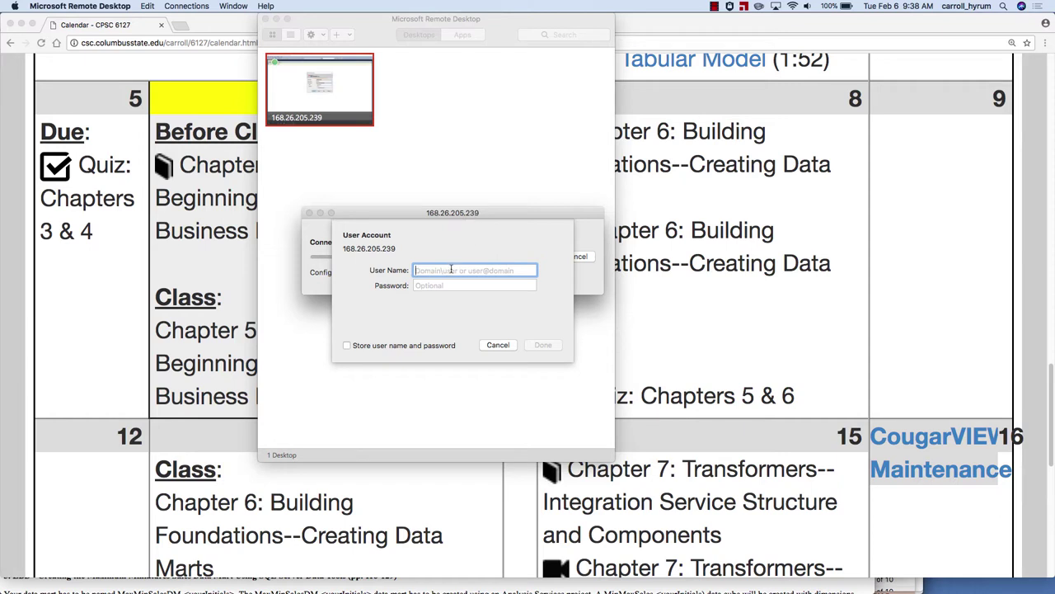
Sign in with the user name and password and accept the unverified certificate.
key("Tab")
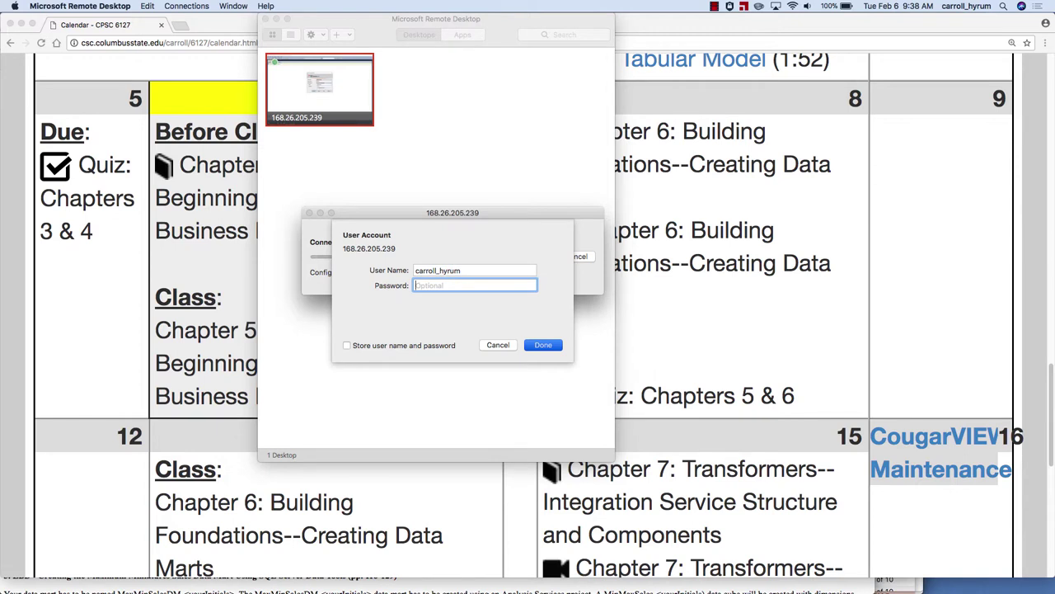
type("•••••••")
key("BackSpace")
key("BackSpace")
key("BackSpace")
key("BackSpace")
key("BackSpace")
key("BackSpace")
key("BackSpace")
key("BackSpace")
key("BackSpace")
type("•••••••••••••")
left_click(542, 344)
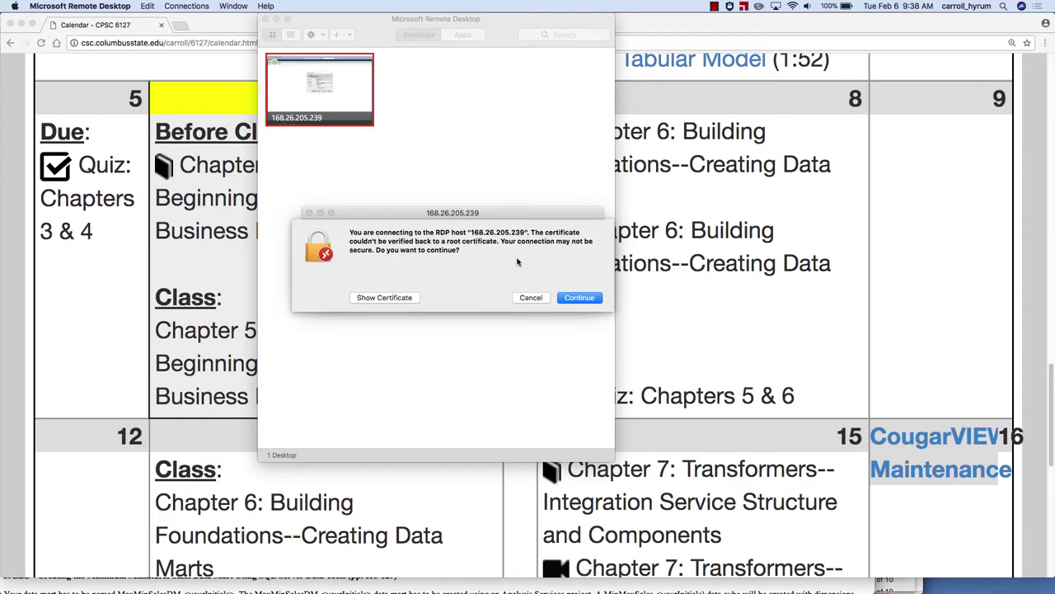
left_click(560, 300)
left_click(565, 301)
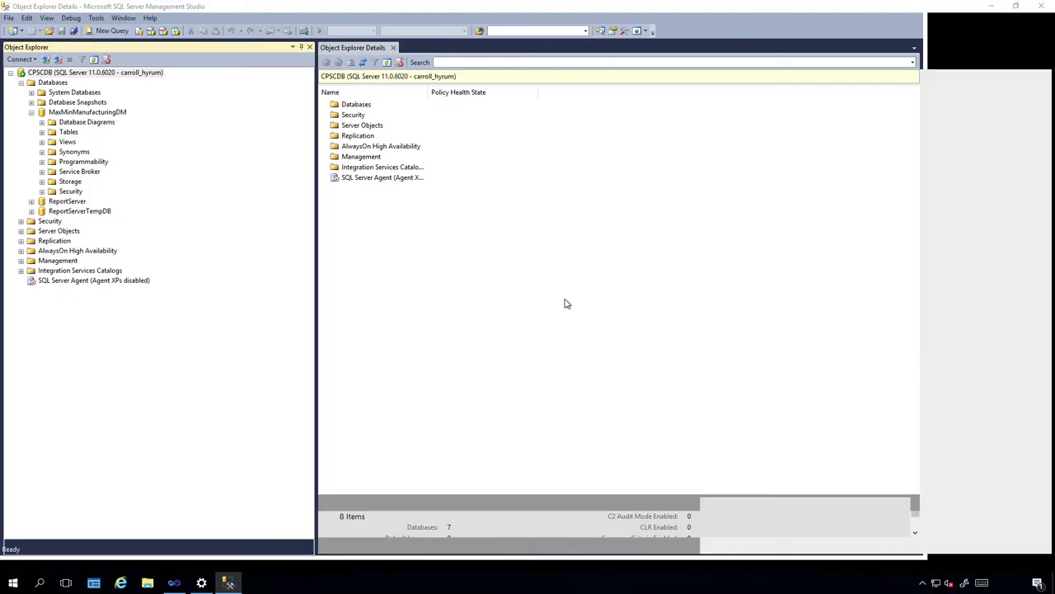
Close SQL Server Management Studio and the Visual Studio project window behind it.
key("super+plus")
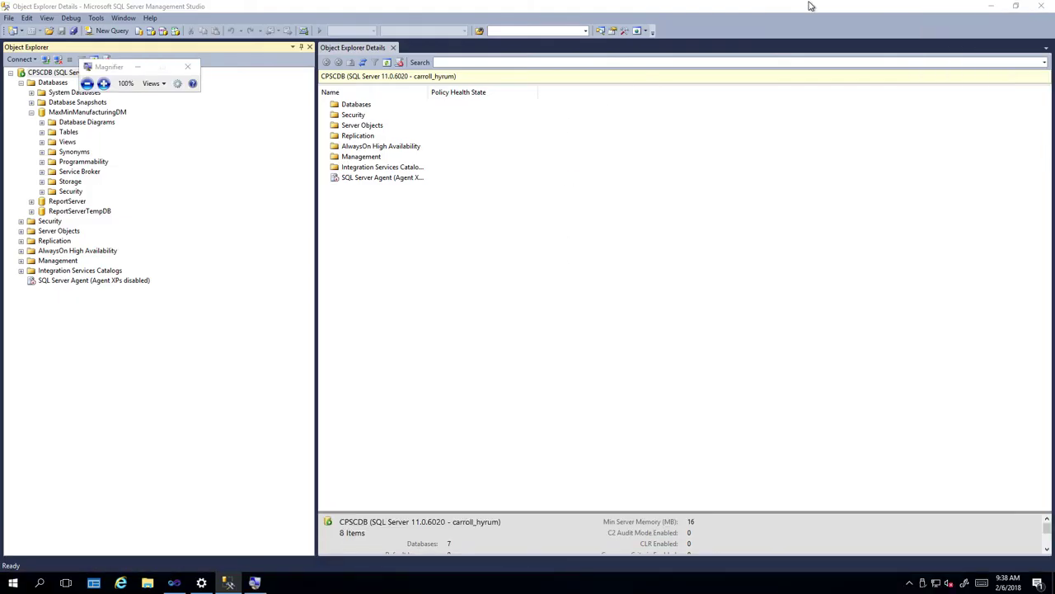
left_click(1041, 6)
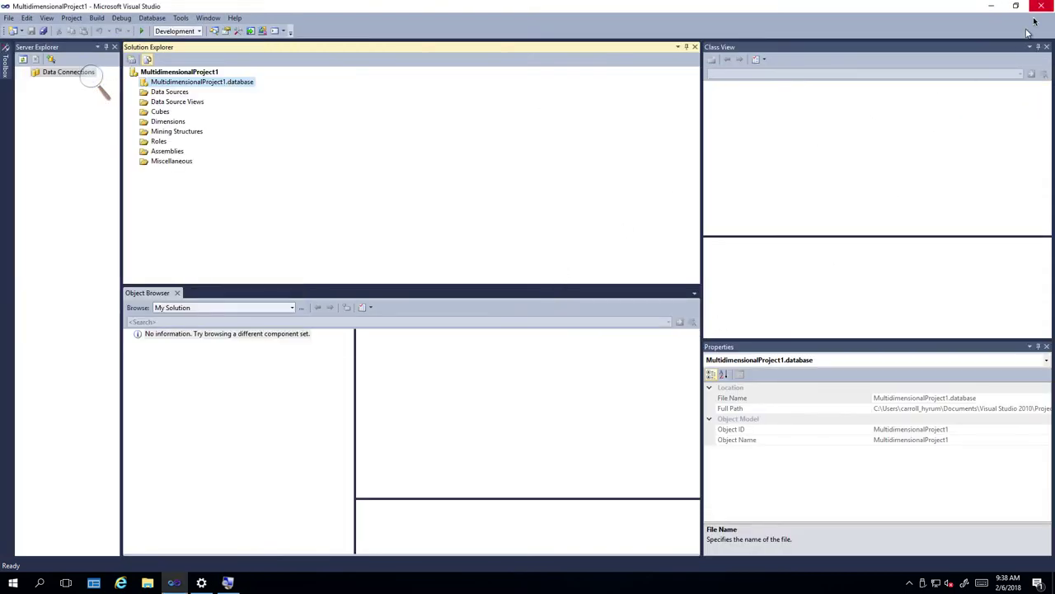
left_click(1041, 6)
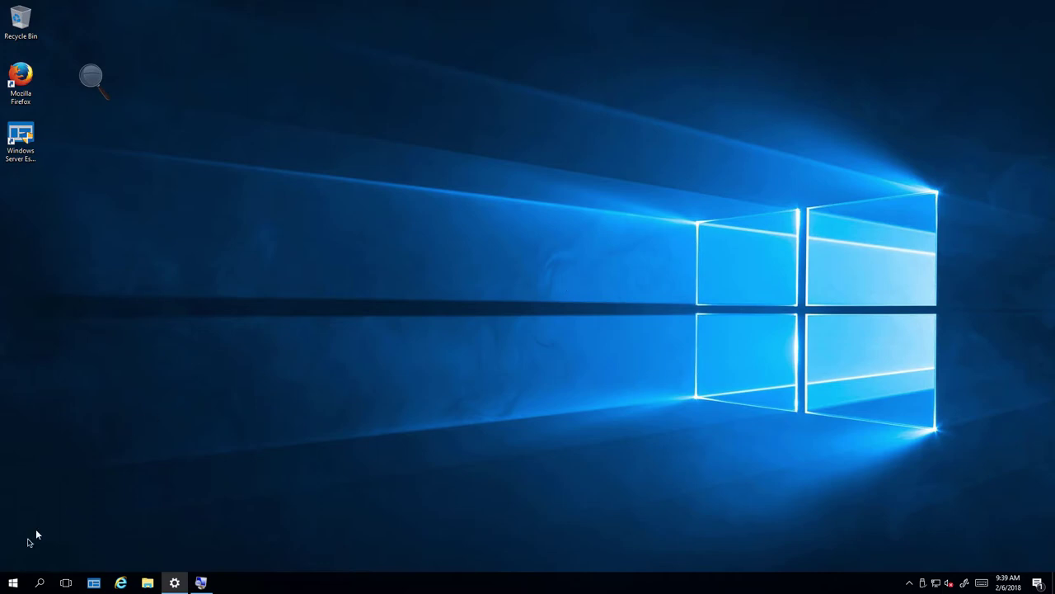
Expand Microsoft SQL Server 2012 in the Start menu and scroll down to Management Studio.
left_click(12, 584)
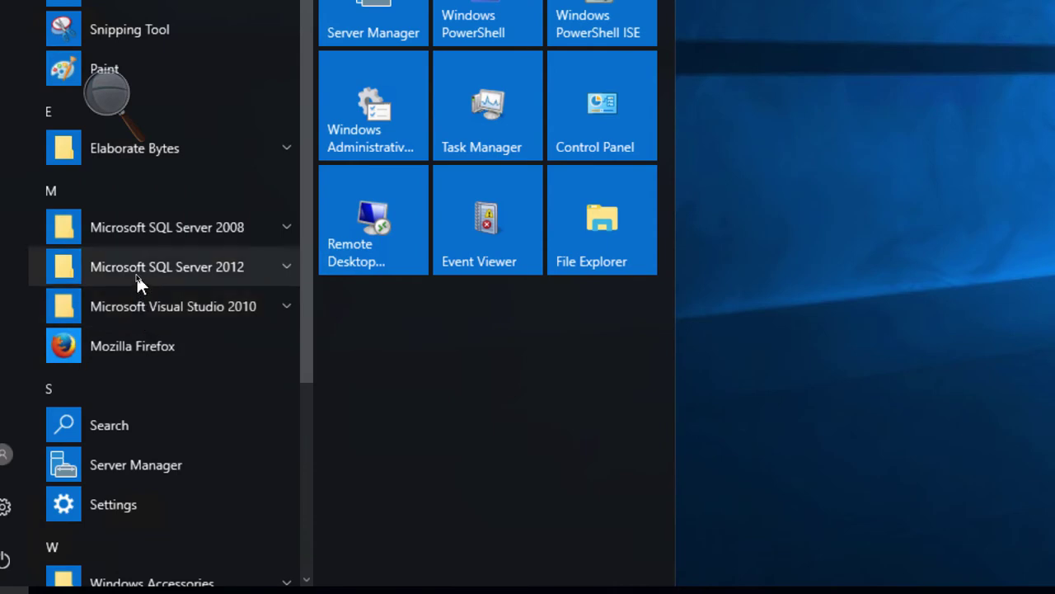
left_click(136, 272)
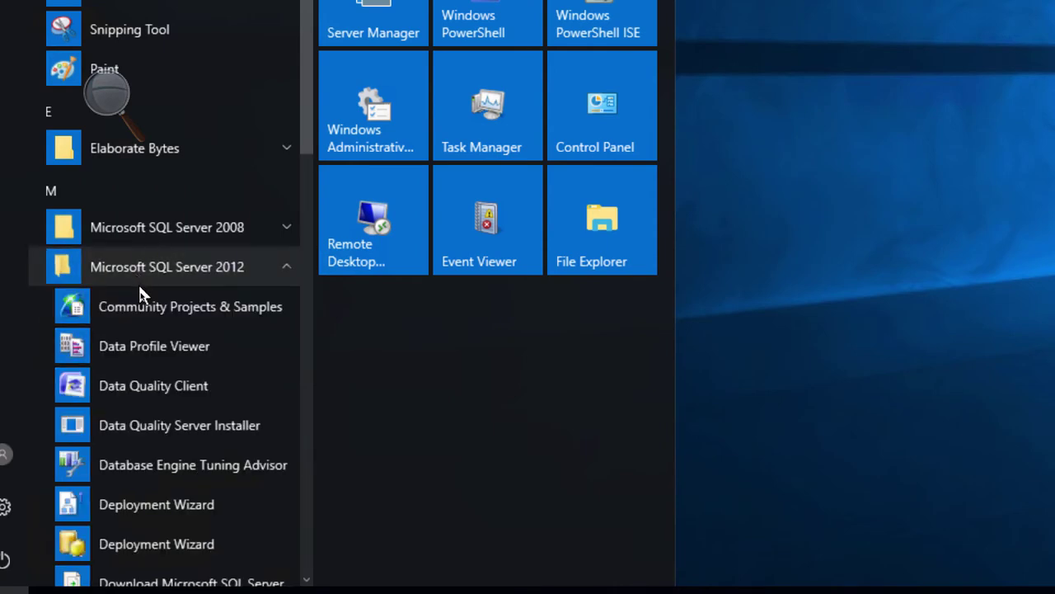
scroll(147, 365, "down", 3)
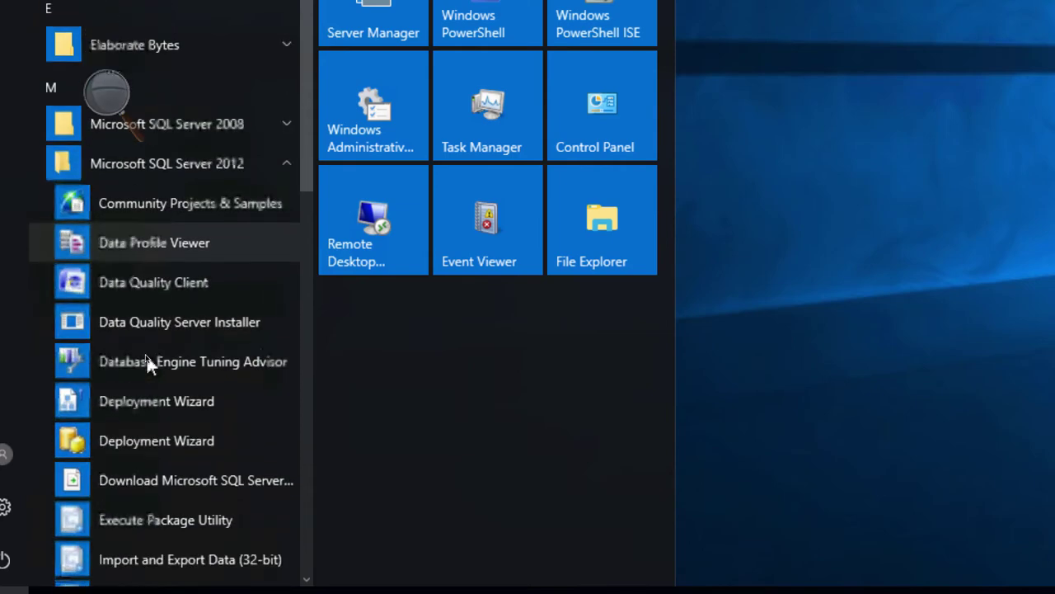
scroll(147, 365, "down", 3)
scroll(147, 363, "down", 6)
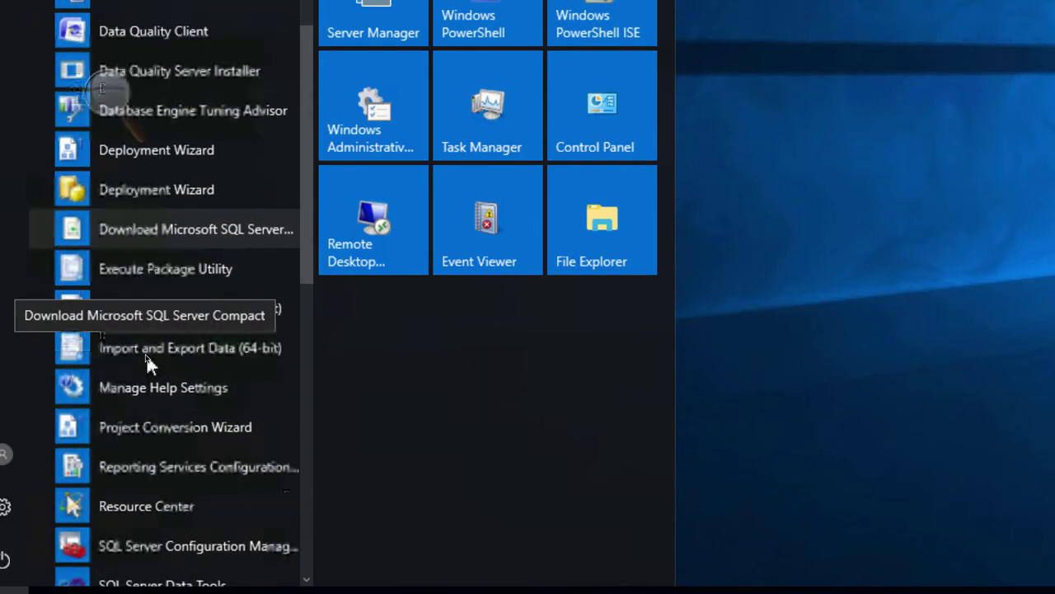
scroll(146, 362, "down", 2)
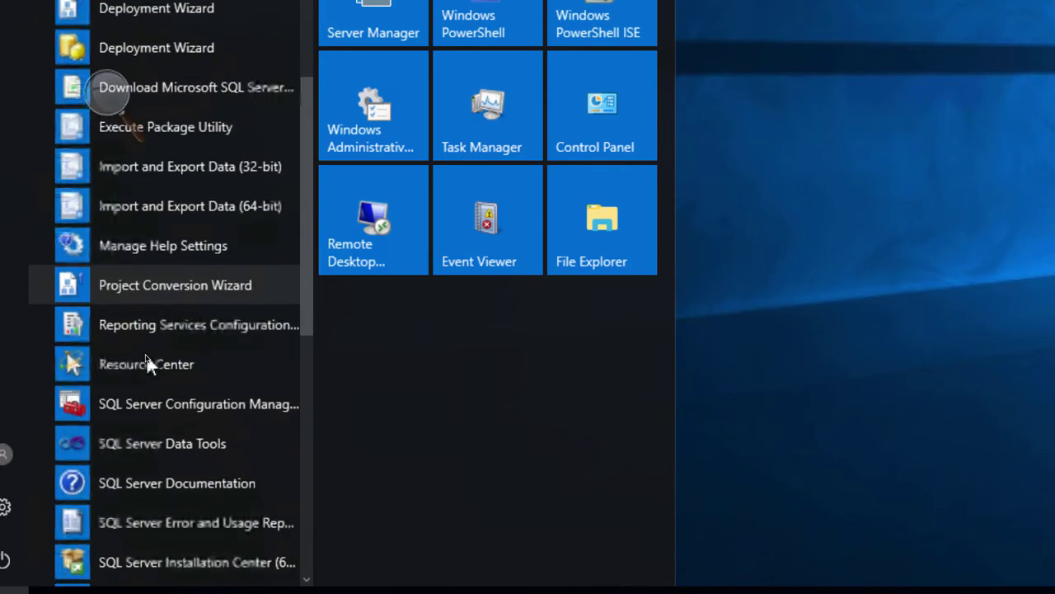
scroll(146, 362, "down", 4)
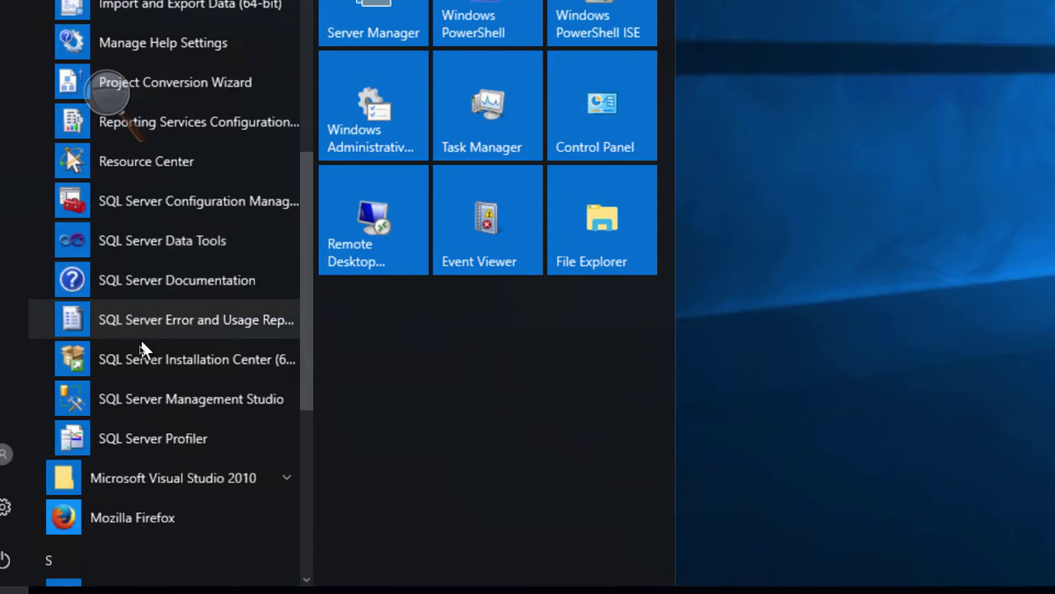
Launch SQL Server Management Studio from the Start menu to reach Connect to Server.
left_click(140, 402)
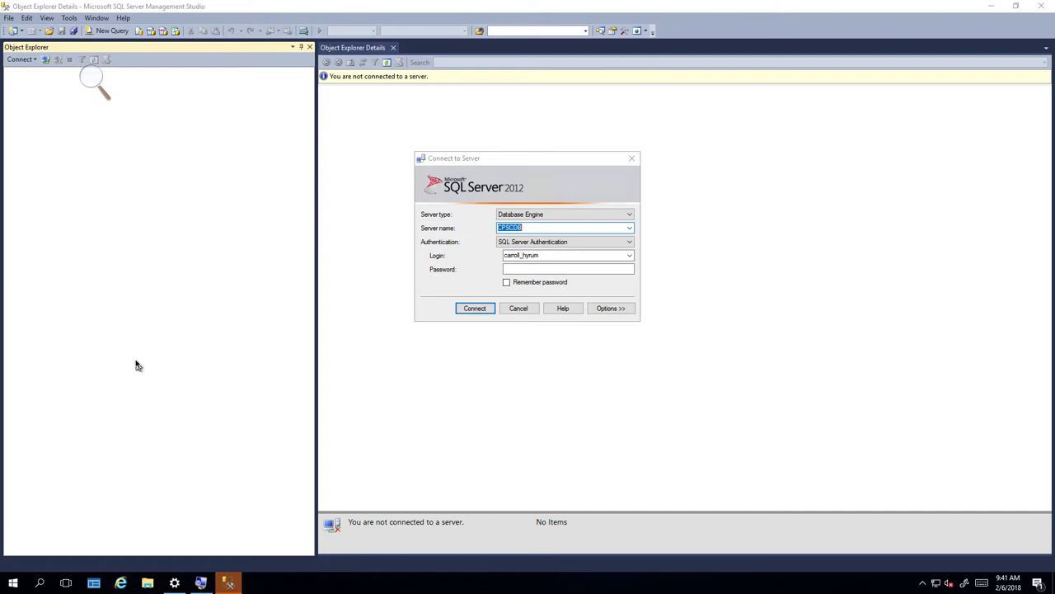
left_click_drag(529, 161, 529, 127)
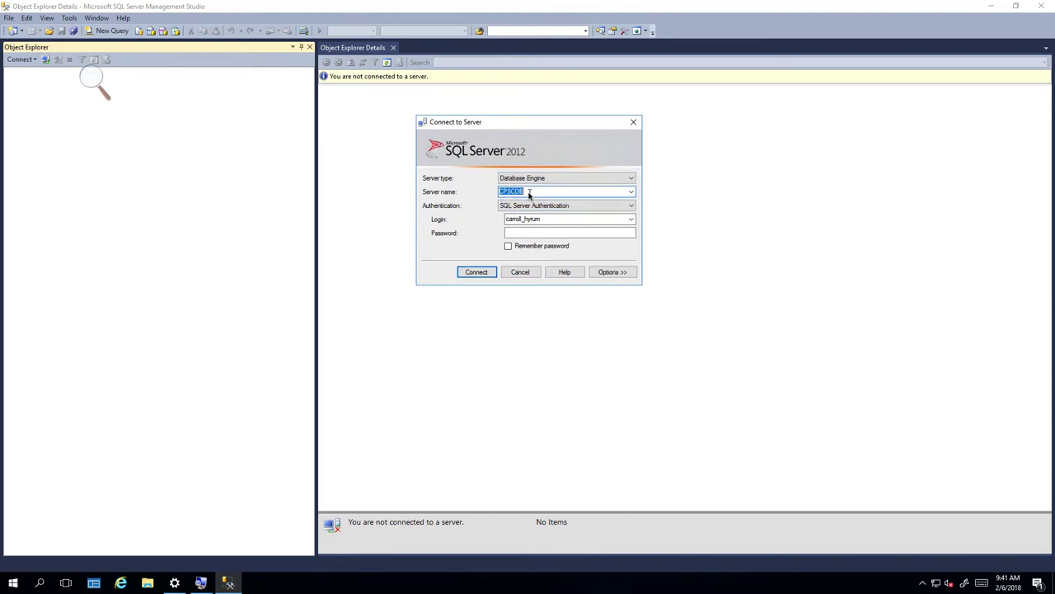
left_click(540, 205)
left_click(548, 214)
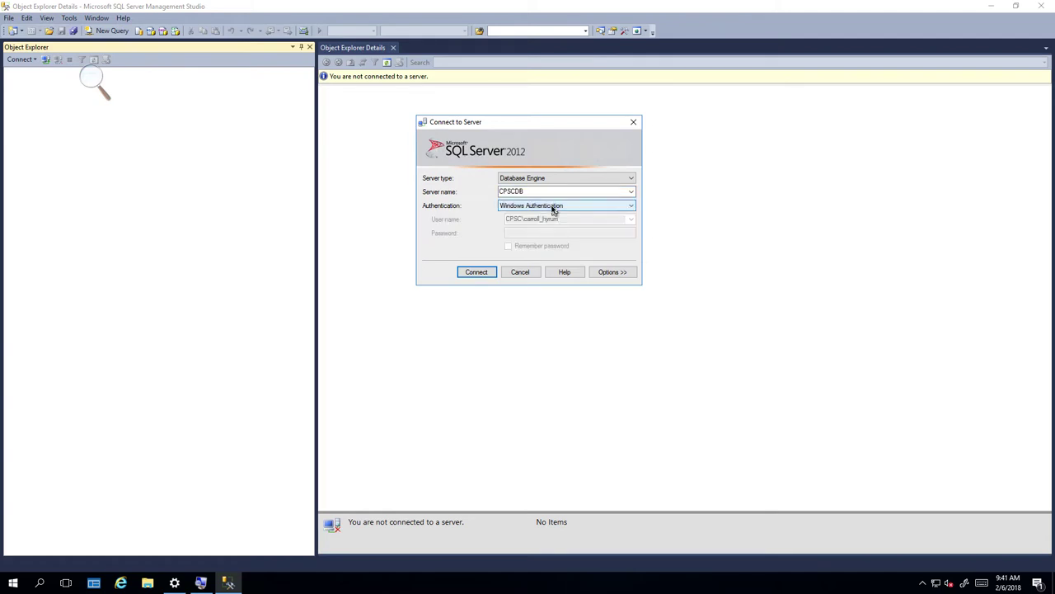
left_click(553, 206)
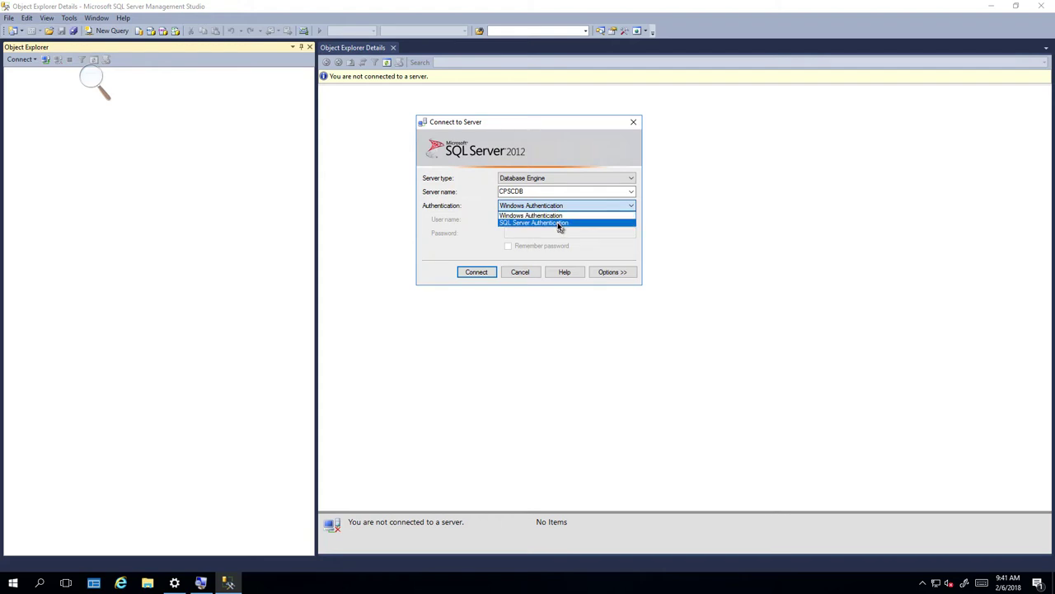
left_click(557, 222)
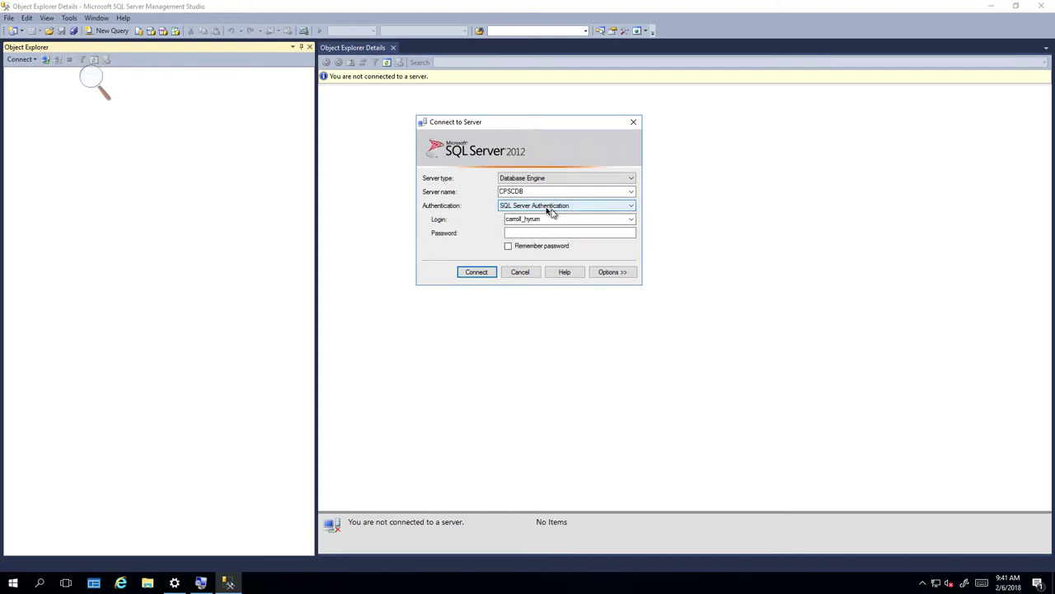
left_click(534, 233)
type("*********")
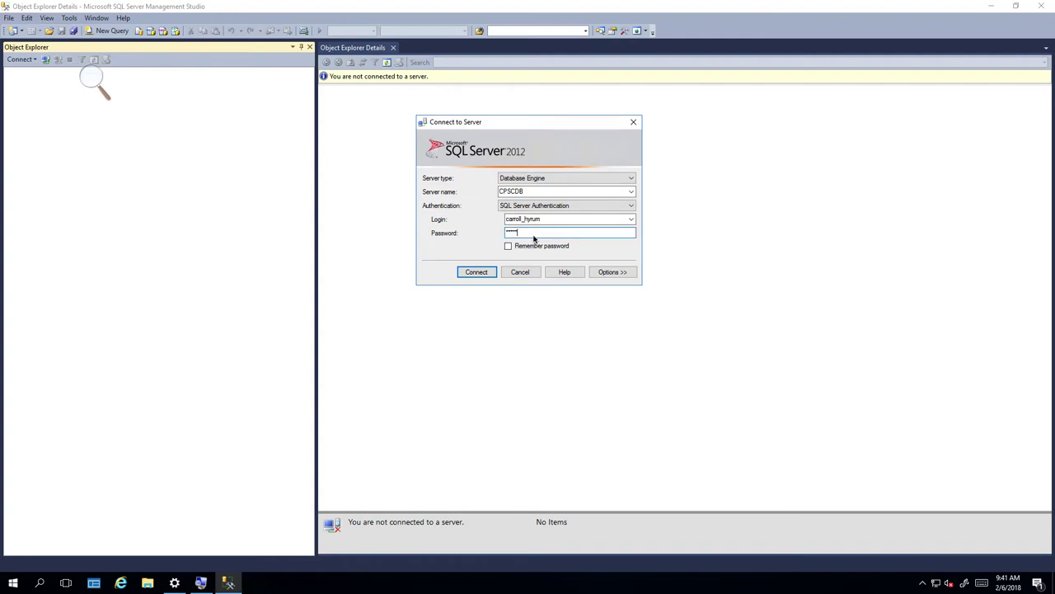
type("*****")
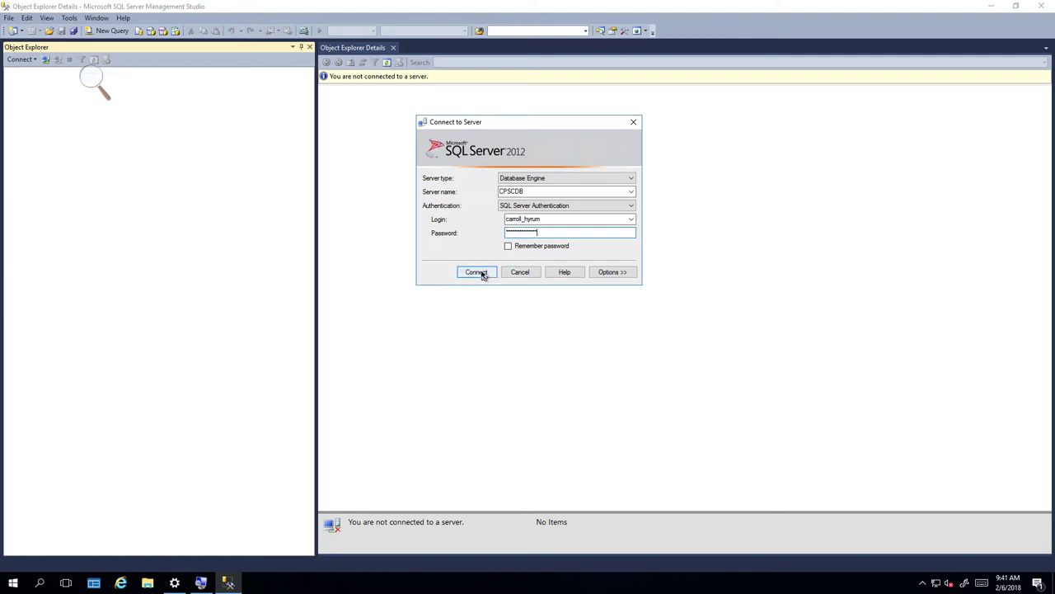
left_click(482, 274)
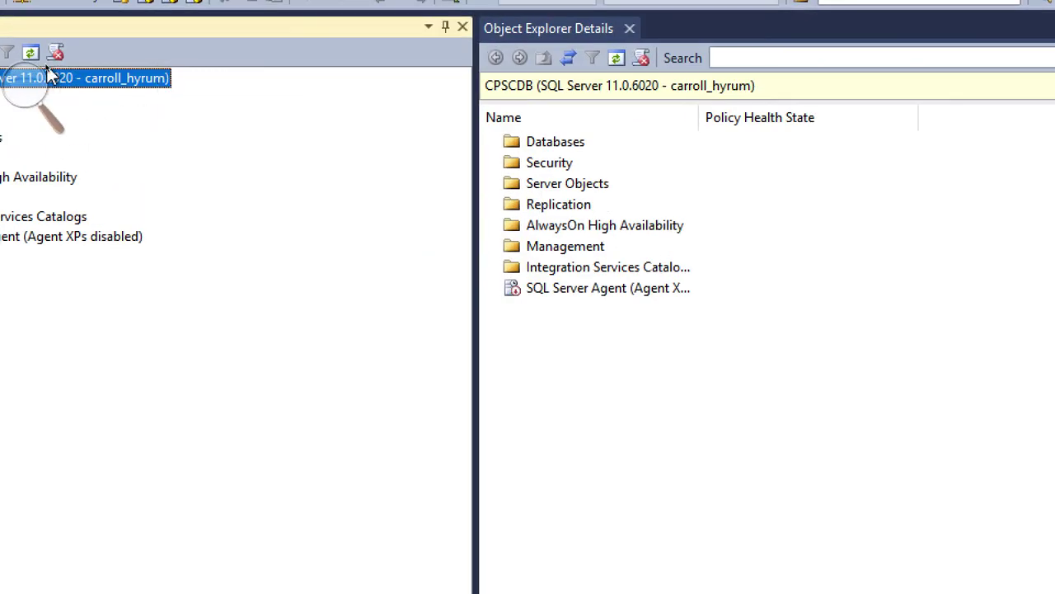
mouse_move(42, 7)
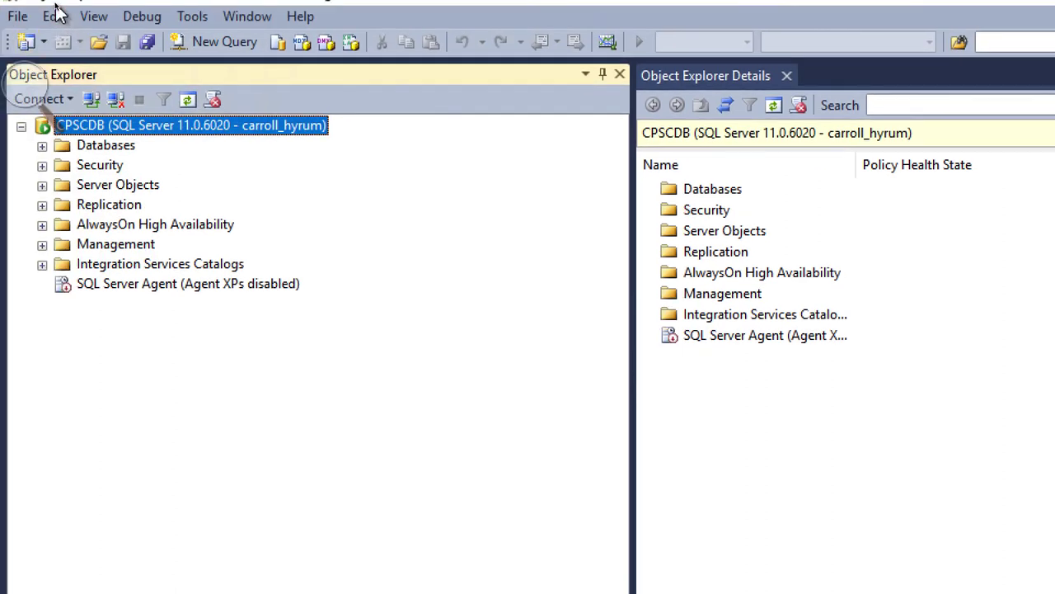
mouse_move(55, 4)
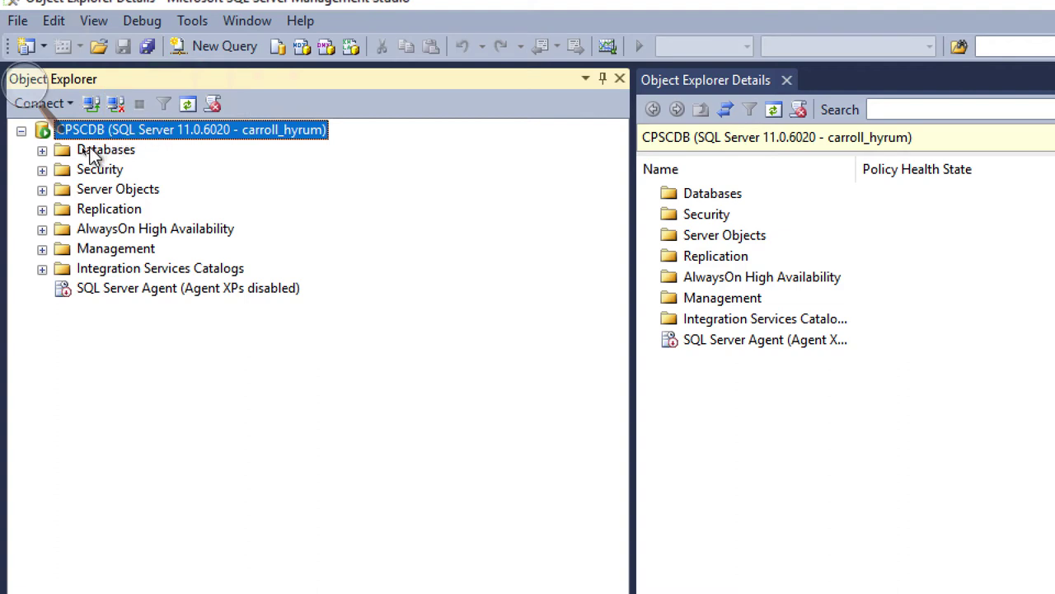
Start a New Database from the Databases folder and name it MaxMinManufacturingDM2.
left_click(42, 150)
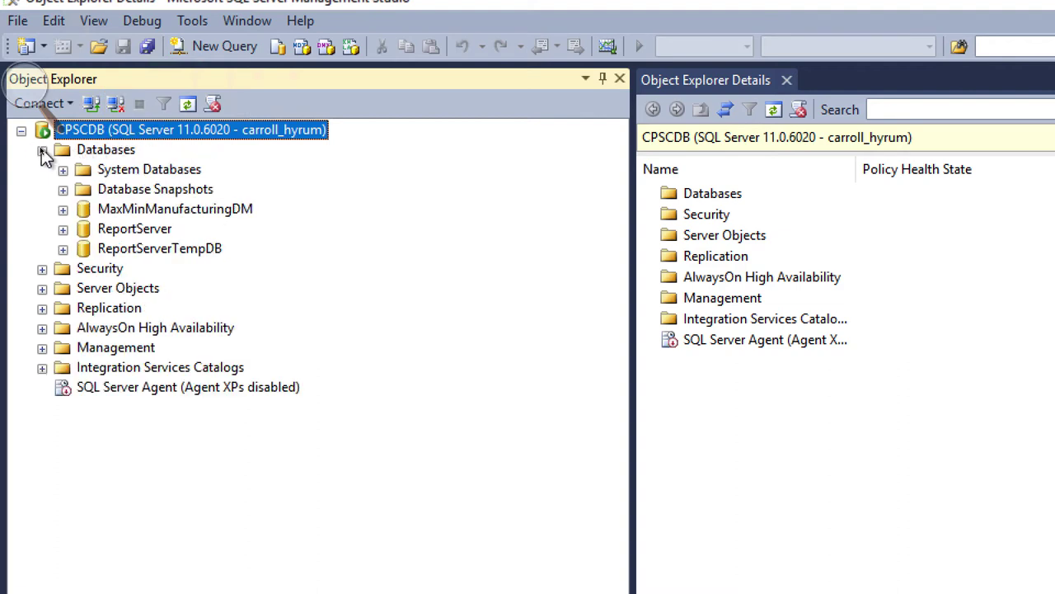
right_click(87, 152)
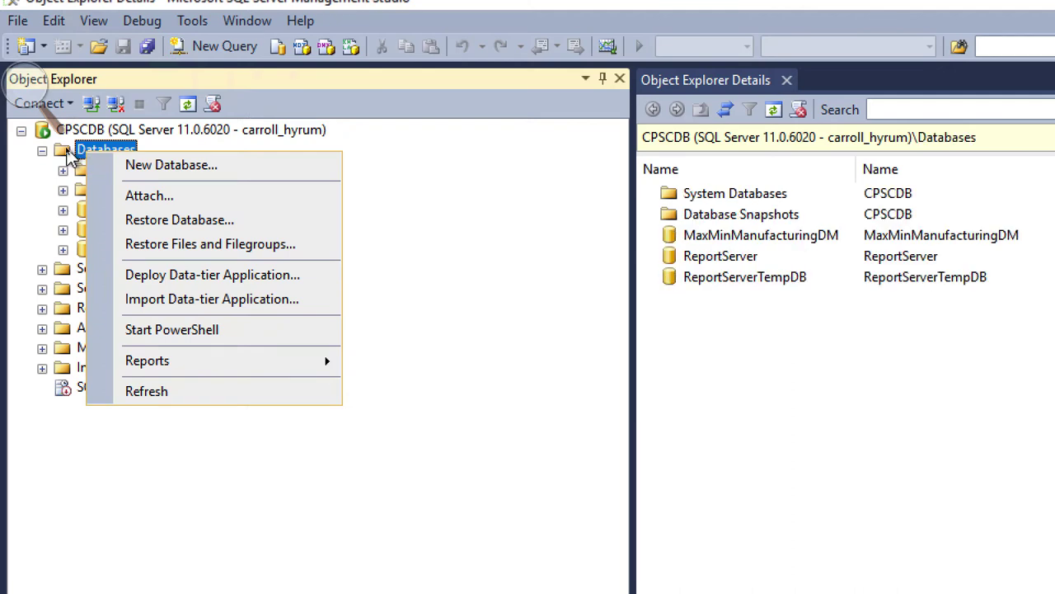
left_click(137, 166)
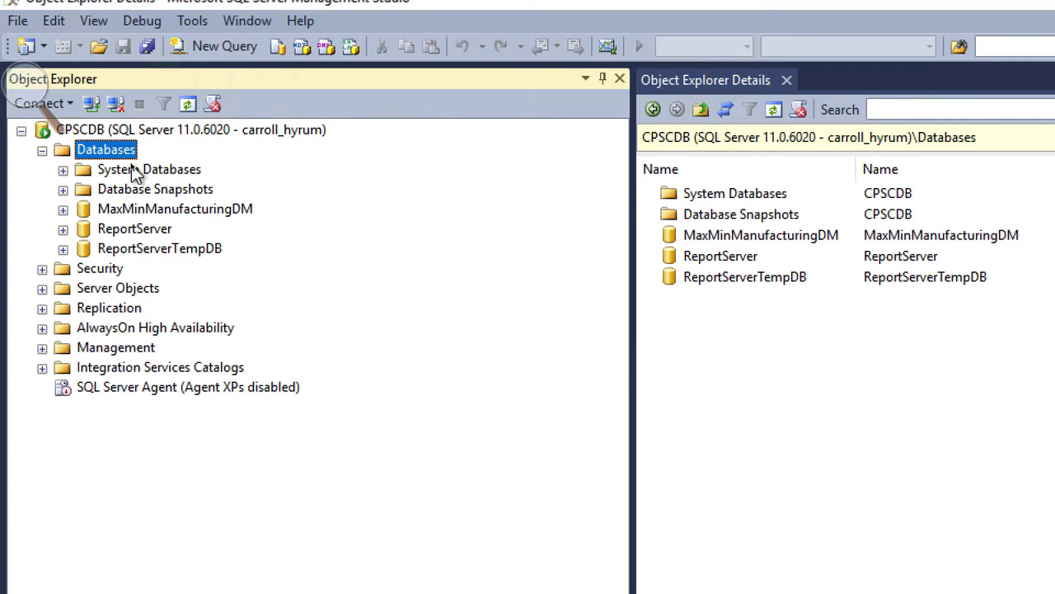
left_click_drag(731, 215, 368, 126)
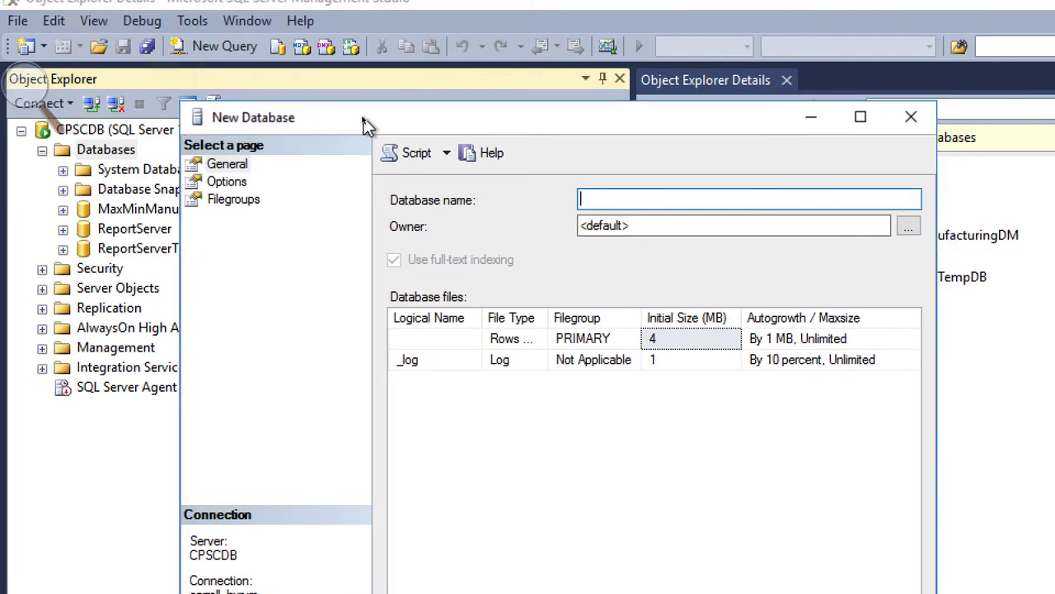
type("Max")
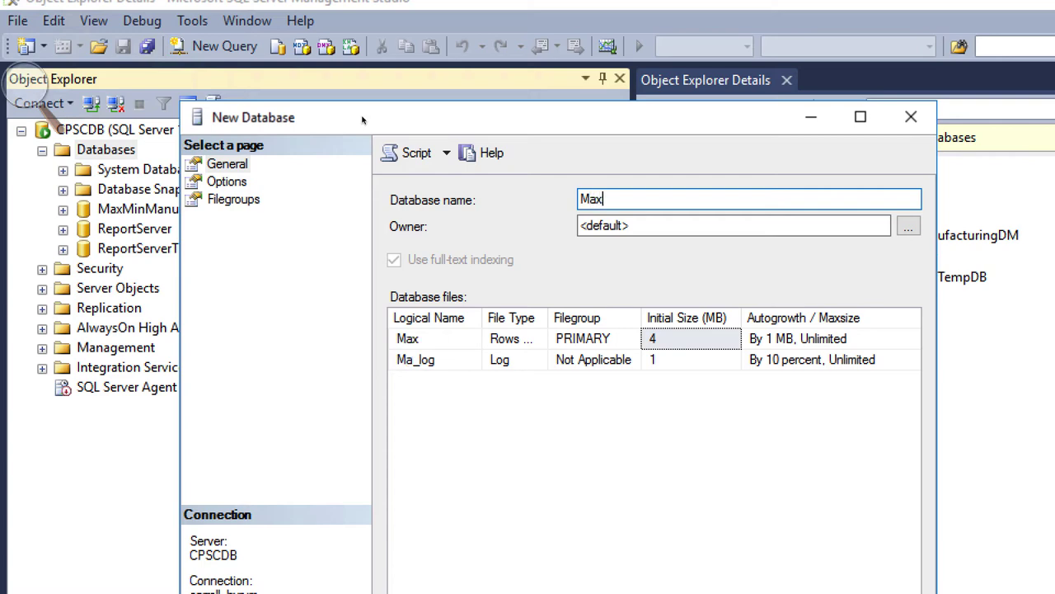
type("Min")
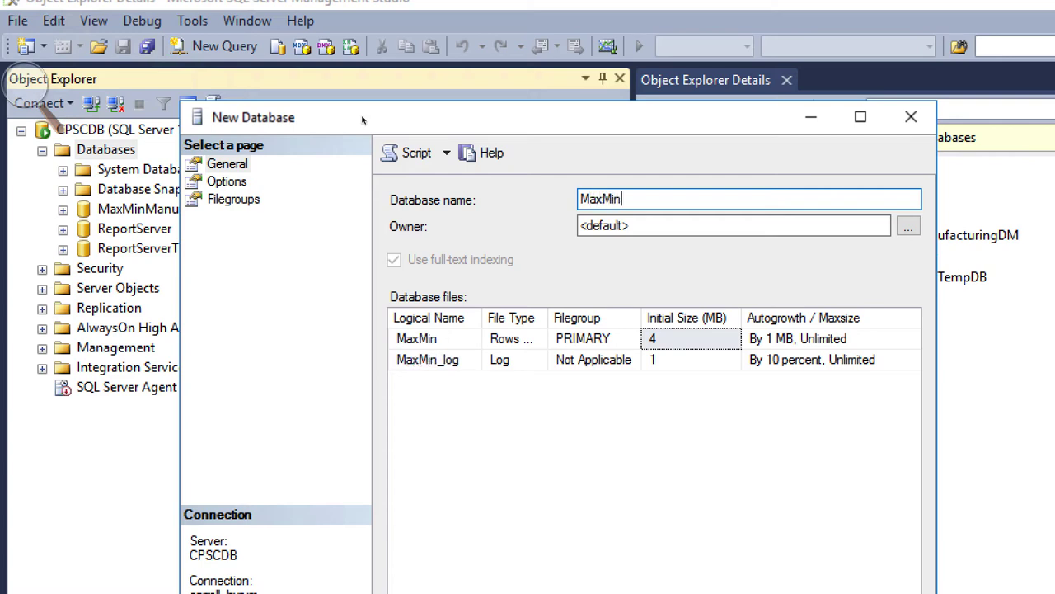
type("Manufactu")
key("BackSpace")
type("uring")
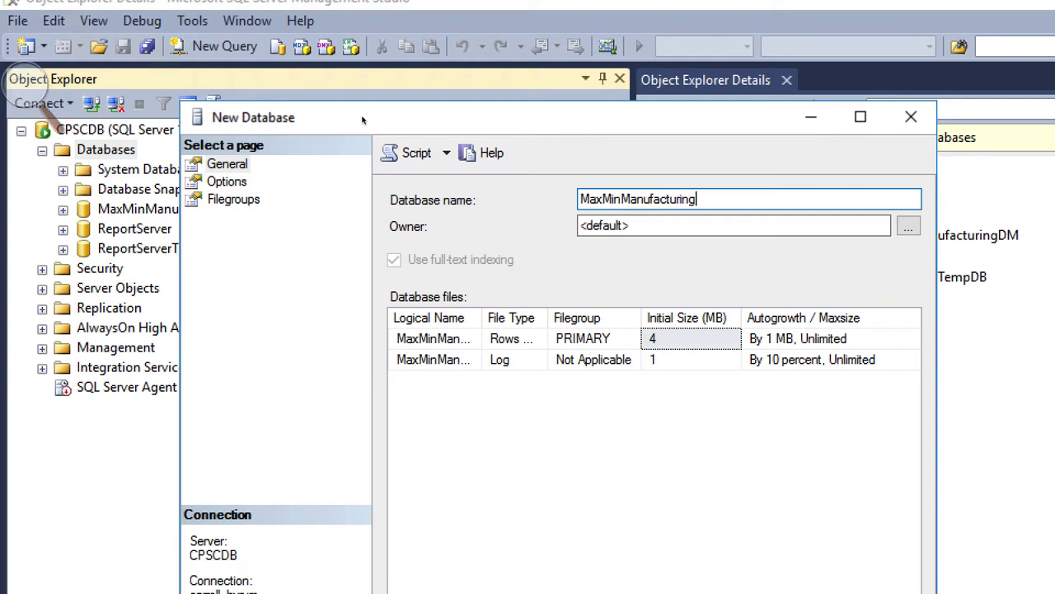
type("DM2")
left_click_drag(612, 130, 570, 16)
Set the recovery model to Simple on the Options page and create the database.
left_click(188, 77)
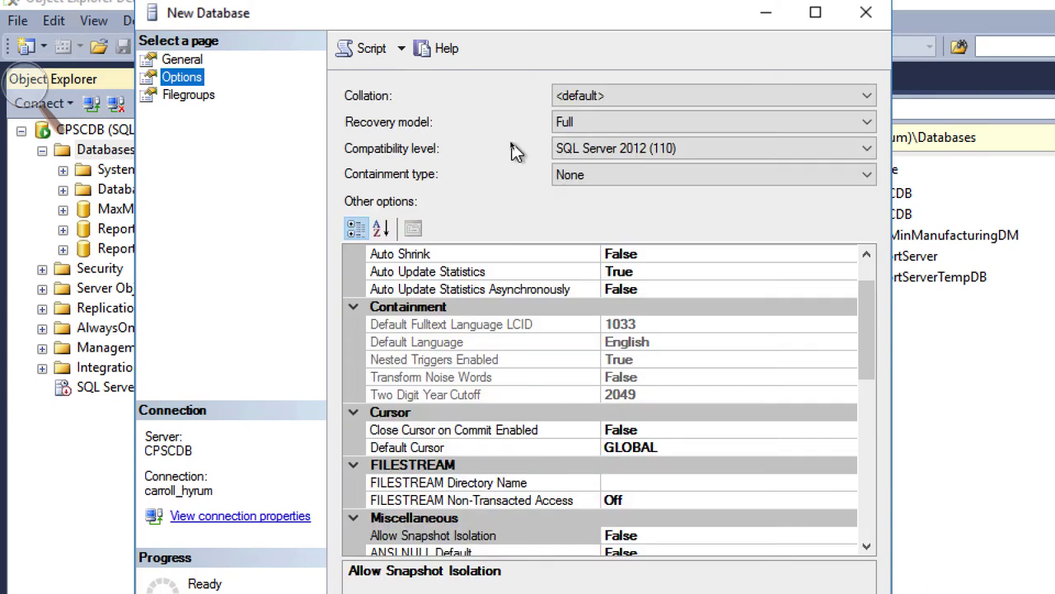
left_click(585, 133)
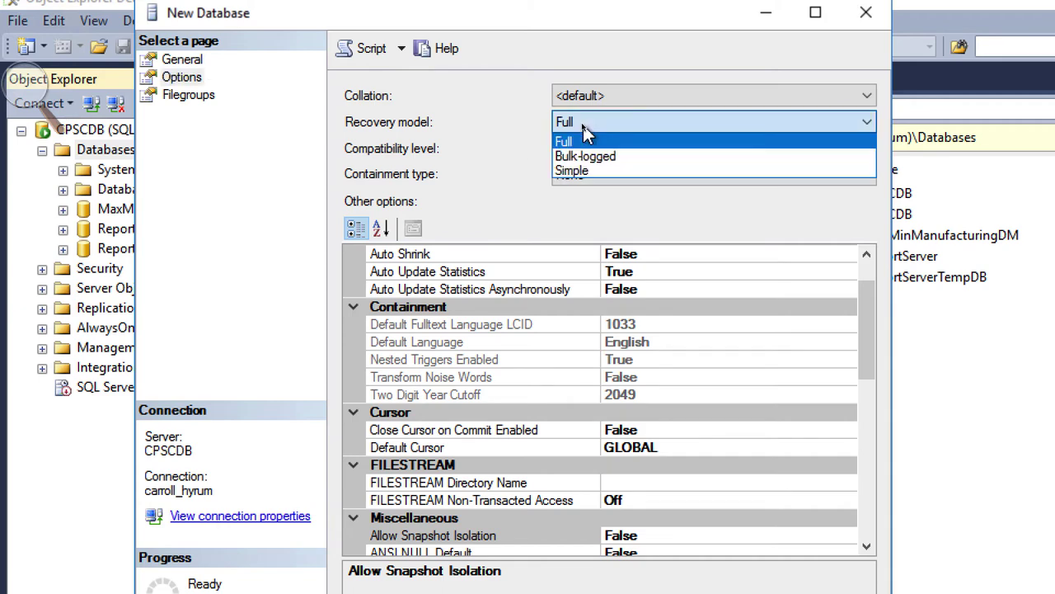
left_click(590, 171)
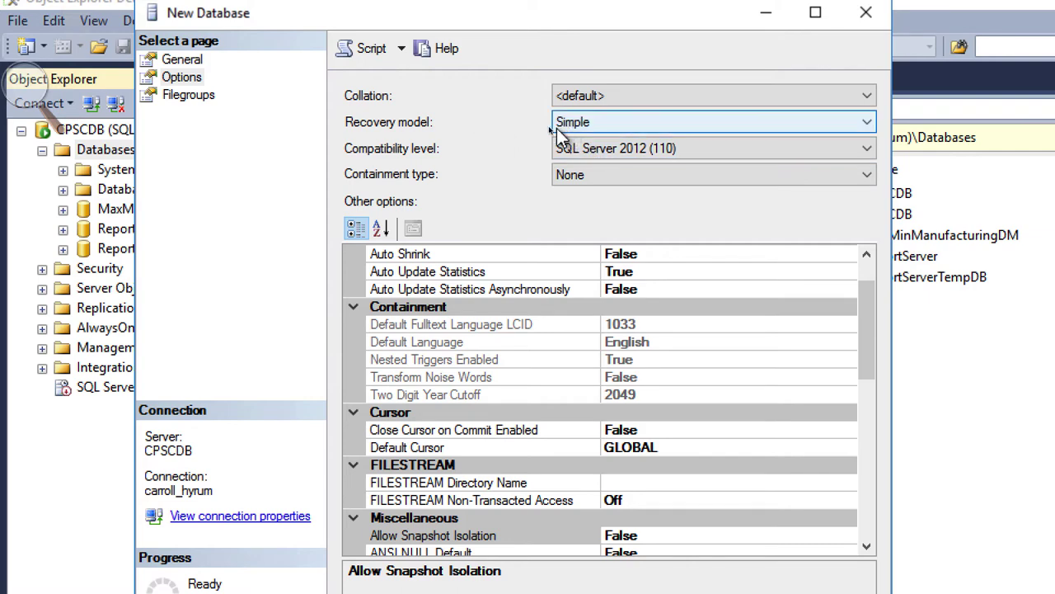
left_click_drag(612, 25, 601, 18)
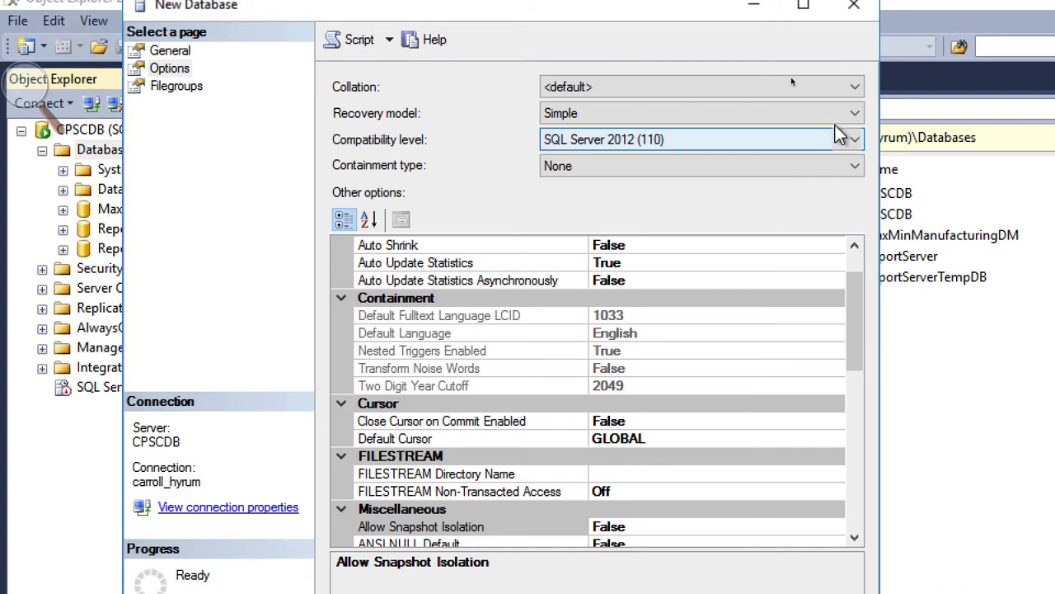
left_click_drag(730, 8, 660, 0)
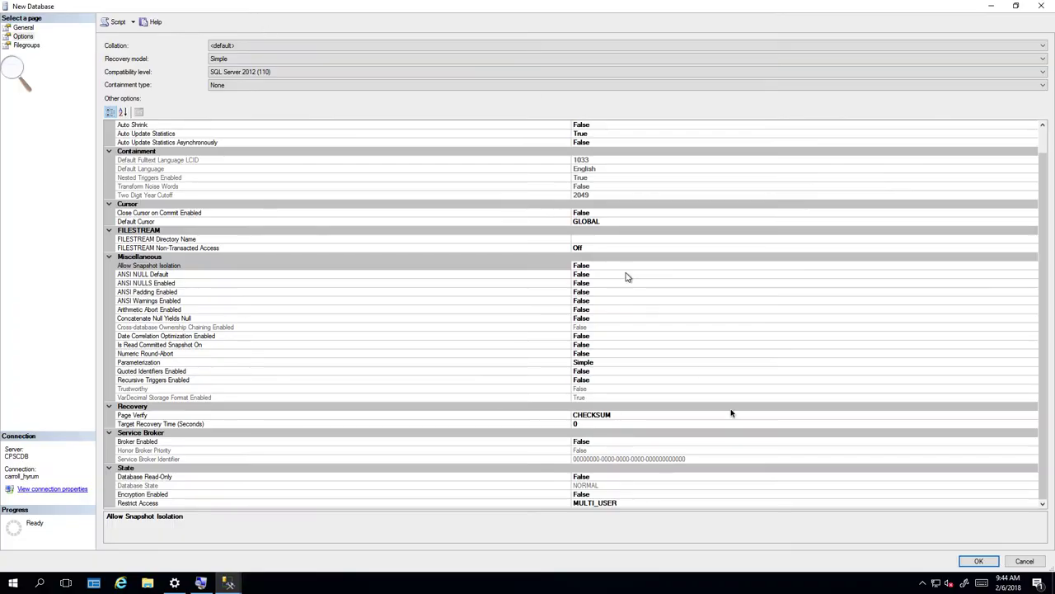
left_click(979, 562)
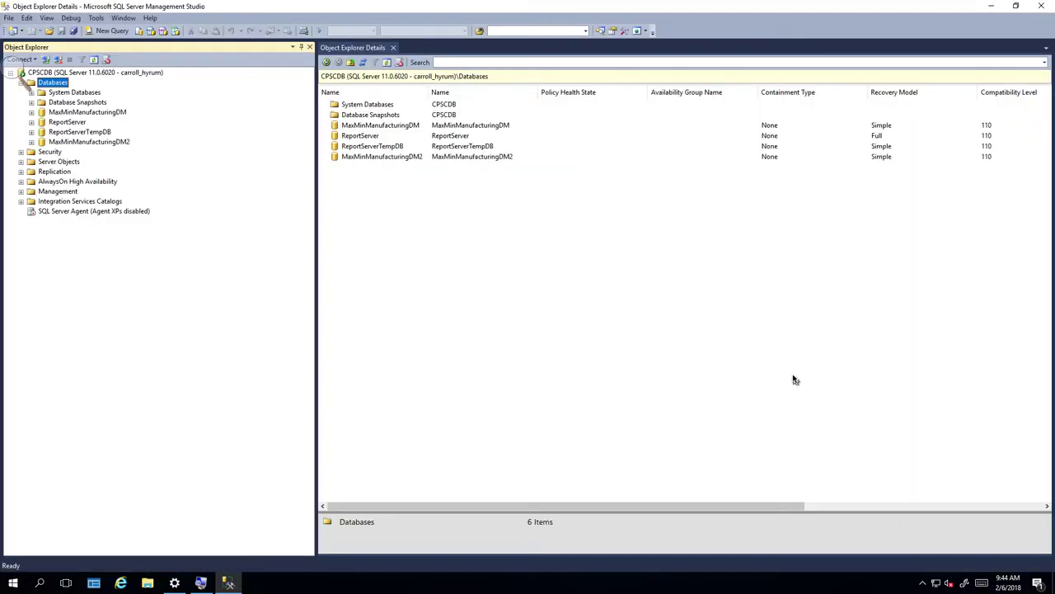
Expand MaxMinManufacturingDM2 and start a new table from its Tables folder.
left_click(105, 144)
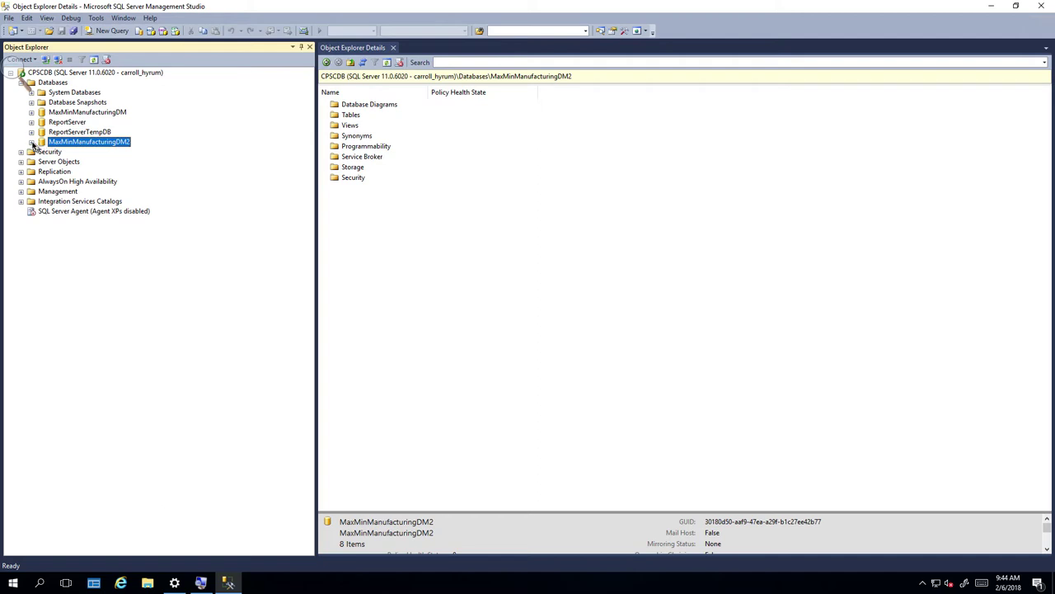
left_click(32, 141)
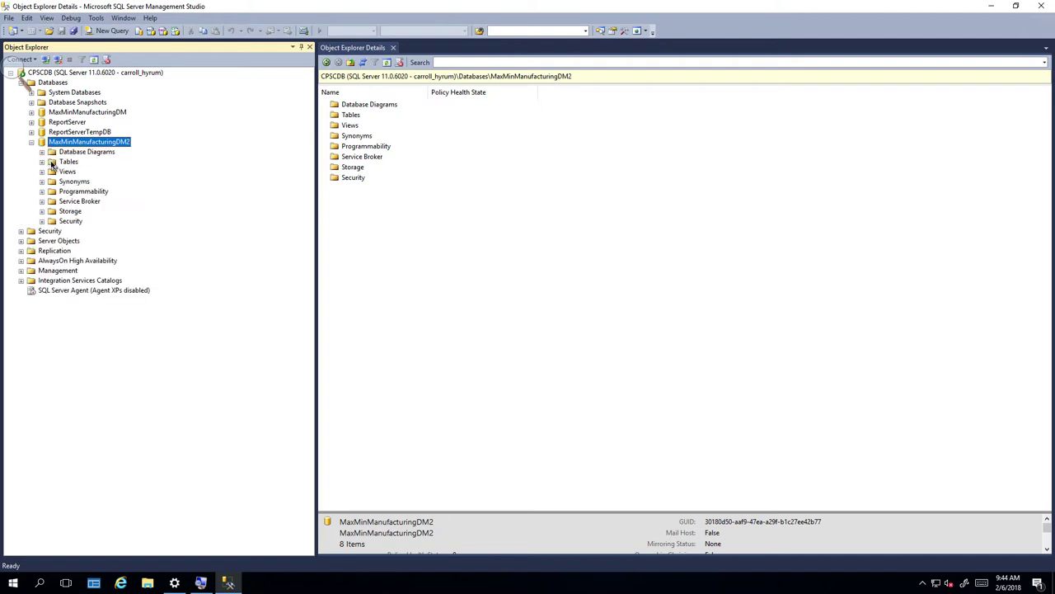
left_click(52, 161)
right_click(52, 163)
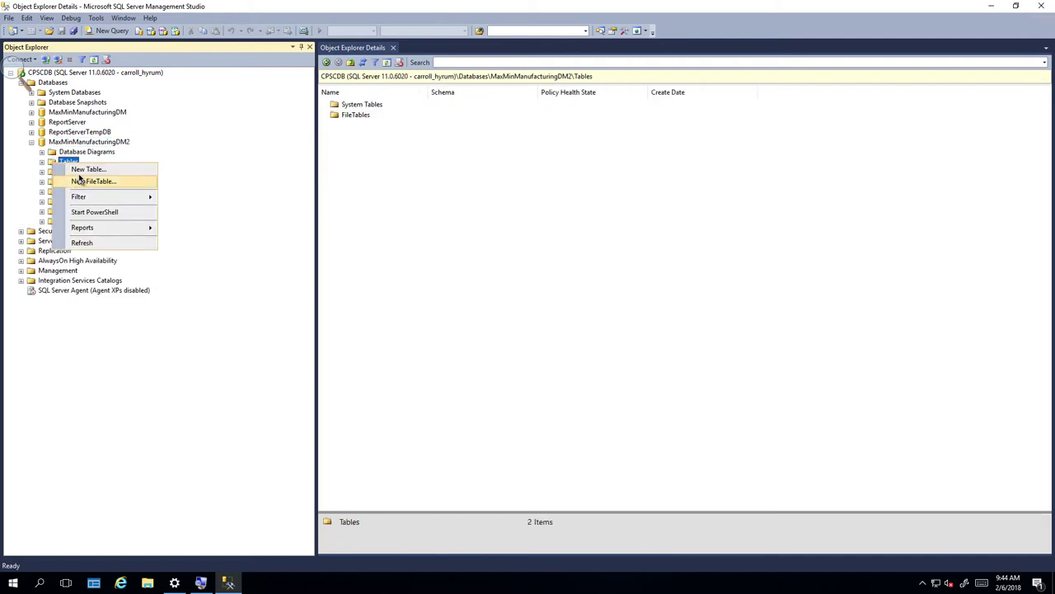
left_click(80, 170)
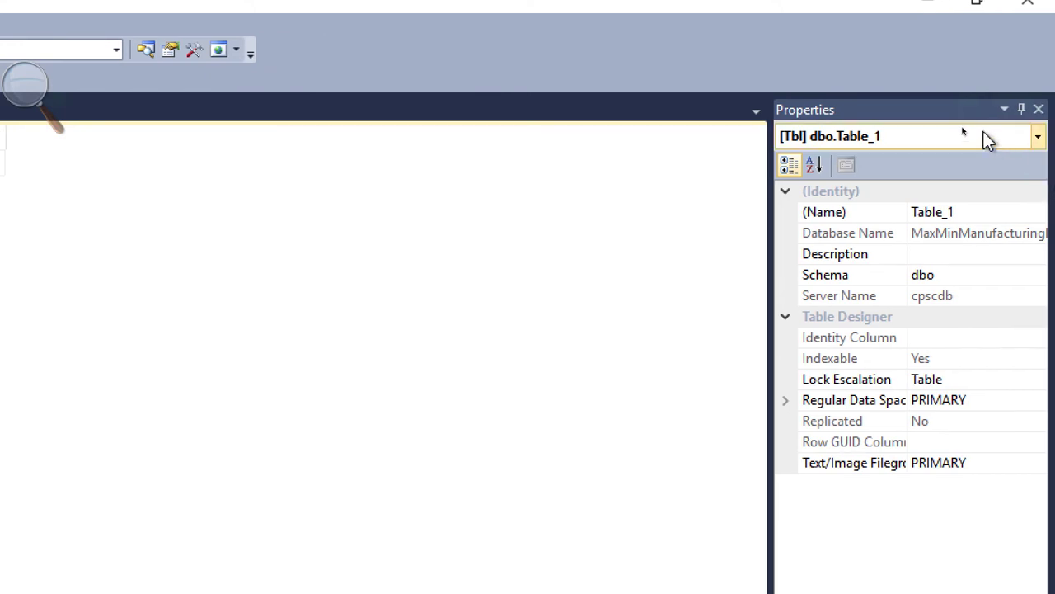
Rename Table_1 to DimProduct and describe it as populated from the Manufacturing Automation System export file.
left_click(956, 214)
left_click_drag(959, 214, 900, 197)
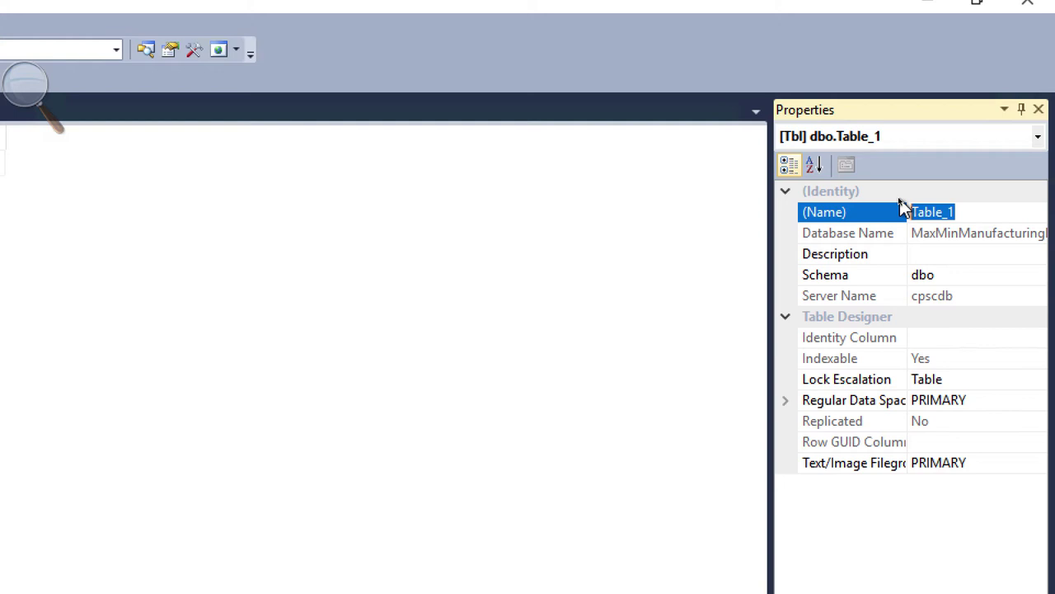
type("DimPro")
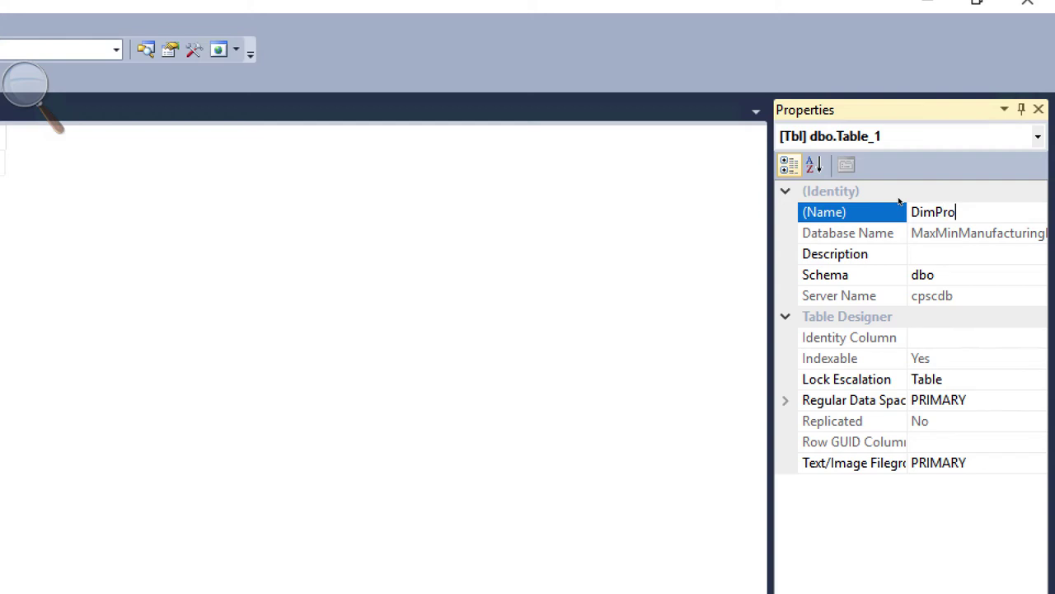
type("duct")
left_click(935, 253)
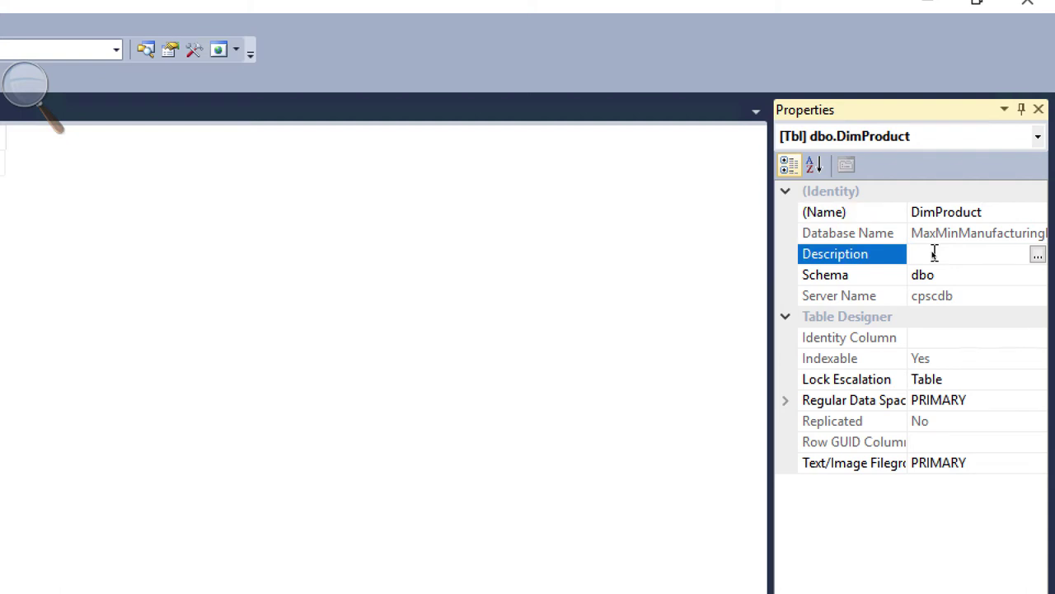
type("Pro")
type("duct Dime")
type("nsion populated from")
type(" the Manufactu")
type("ring ")
type("Aut")
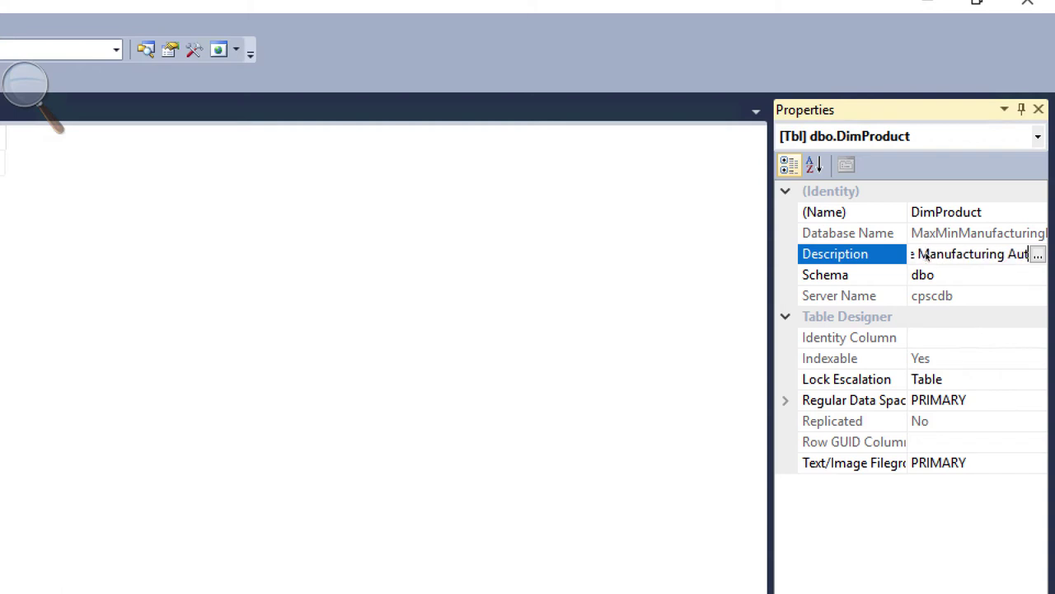
type("omation System ")
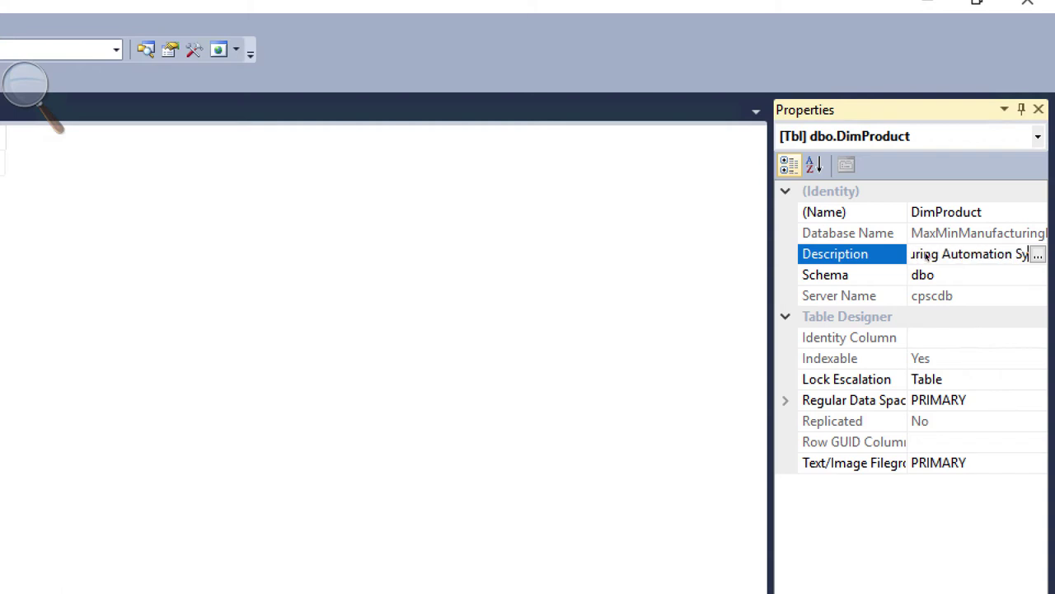
type("export file")
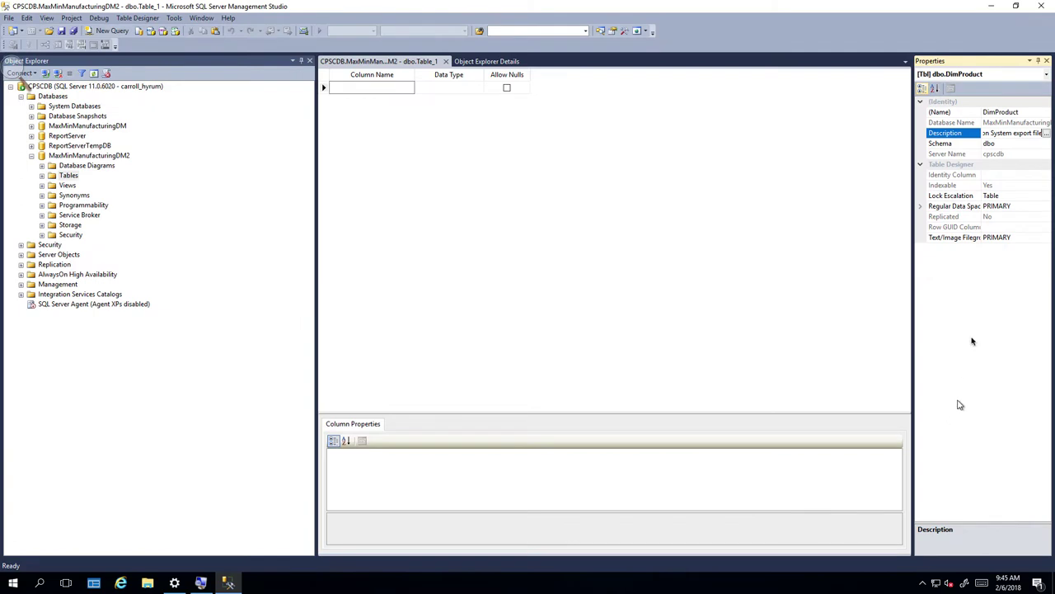
Add the first column ProductCode as int, correcting its typo and disallowing nulls.
left_click(388, 88)
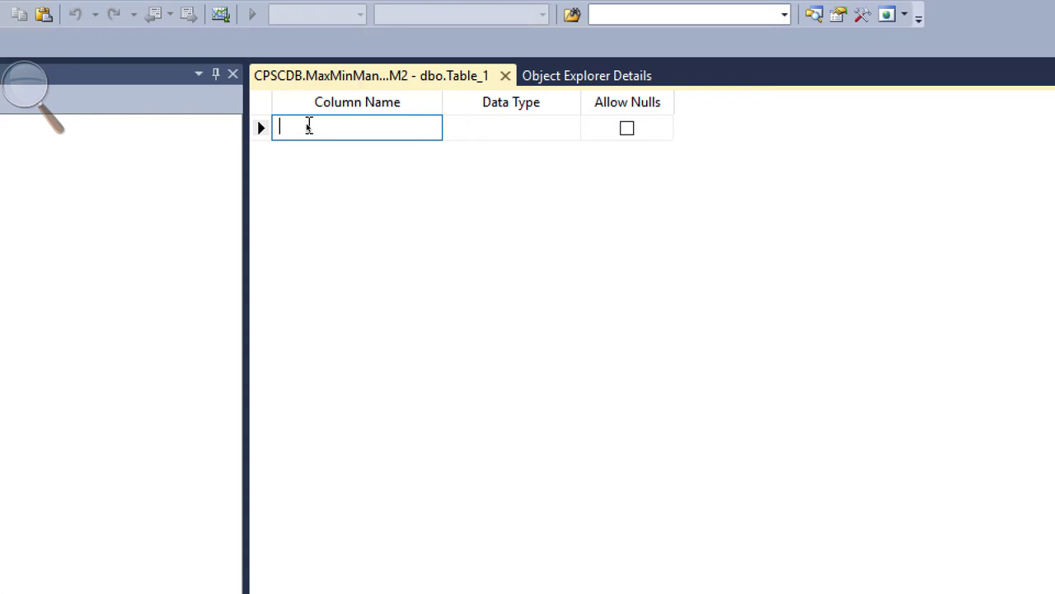
type("Pro")
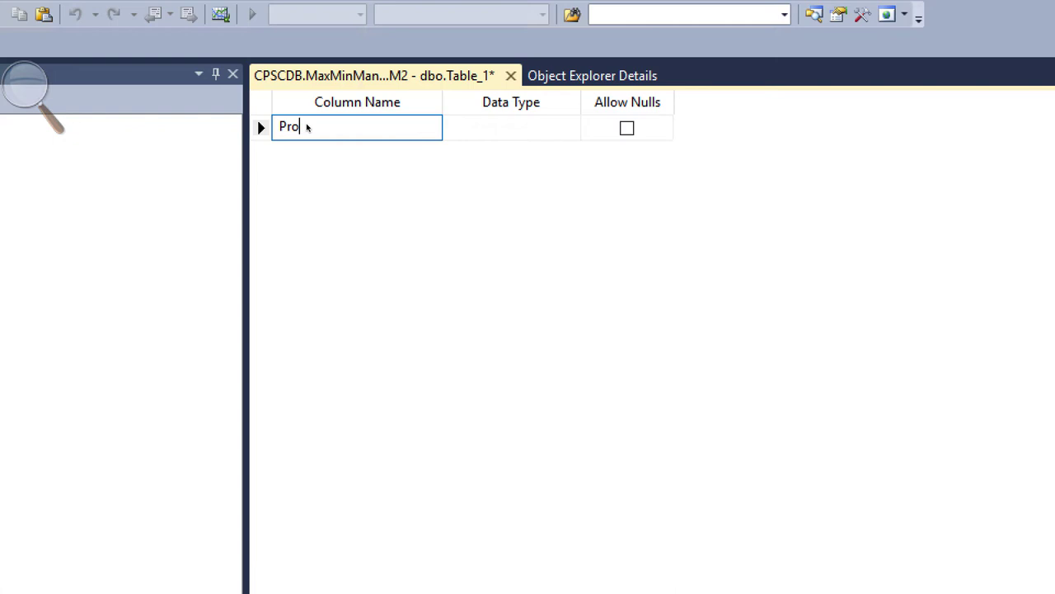
type("uctCode")
key("Tab")
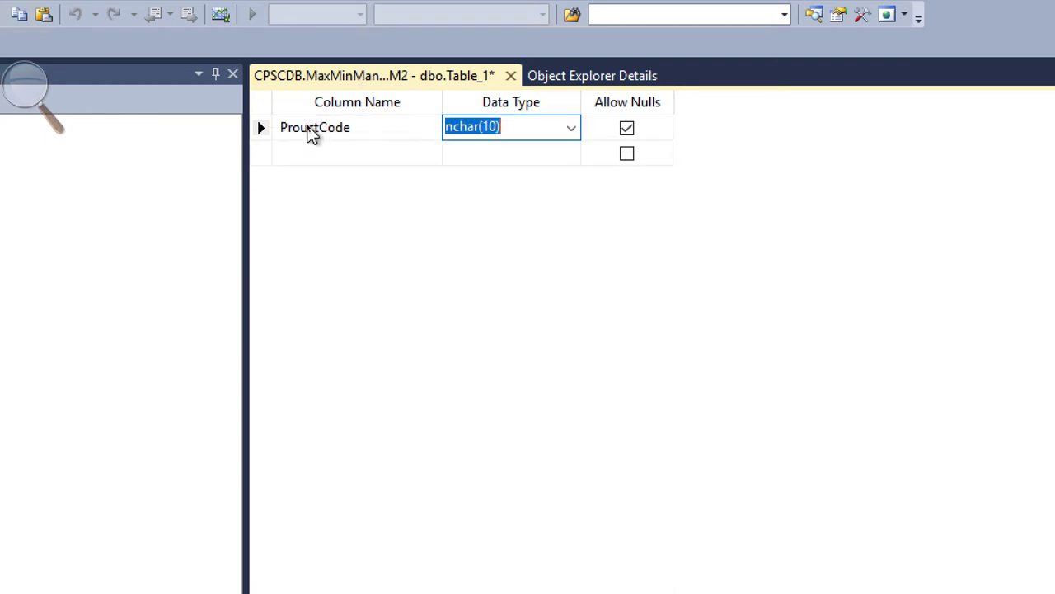
left_click(570, 130)
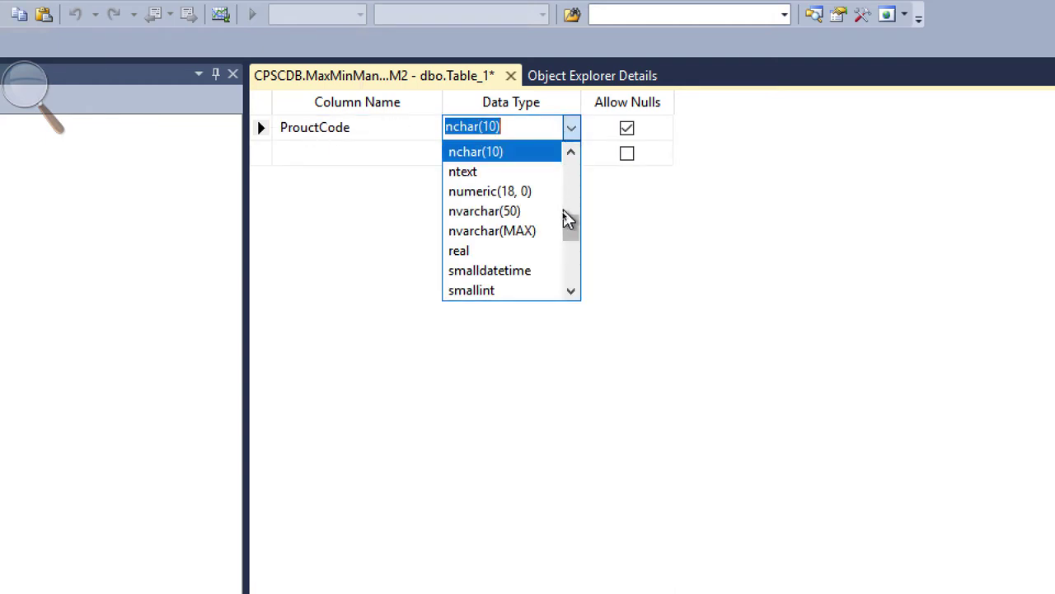
mouse_move(569, 230)
left_mouse_down()
mouse_move(568, 172)
mouse_move(568, 289)
mouse_move(570, 212)
left_mouse_up()
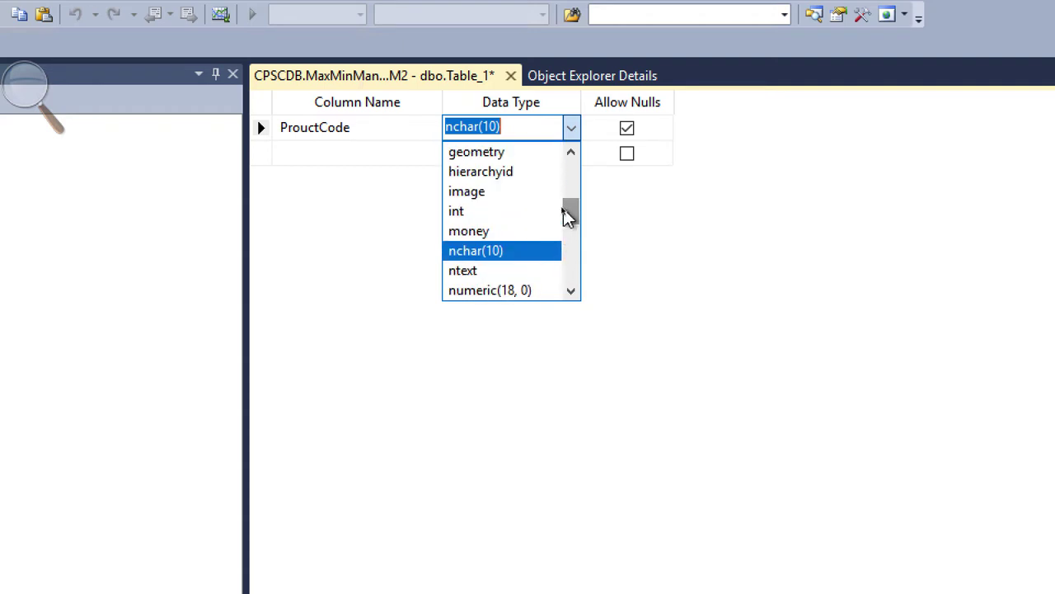
left_click(482, 212)
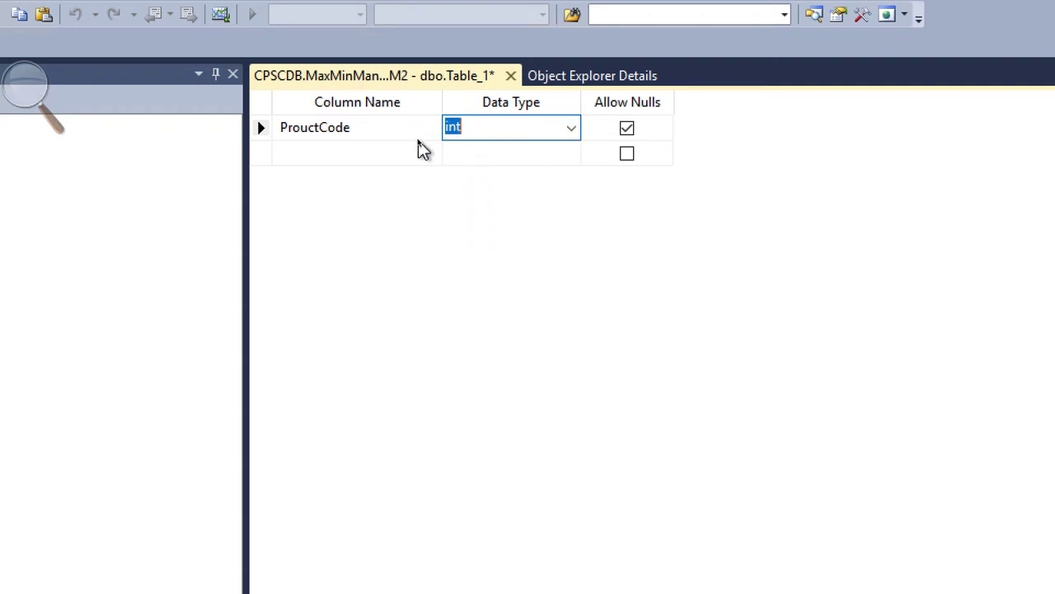
left_click(304, 132)
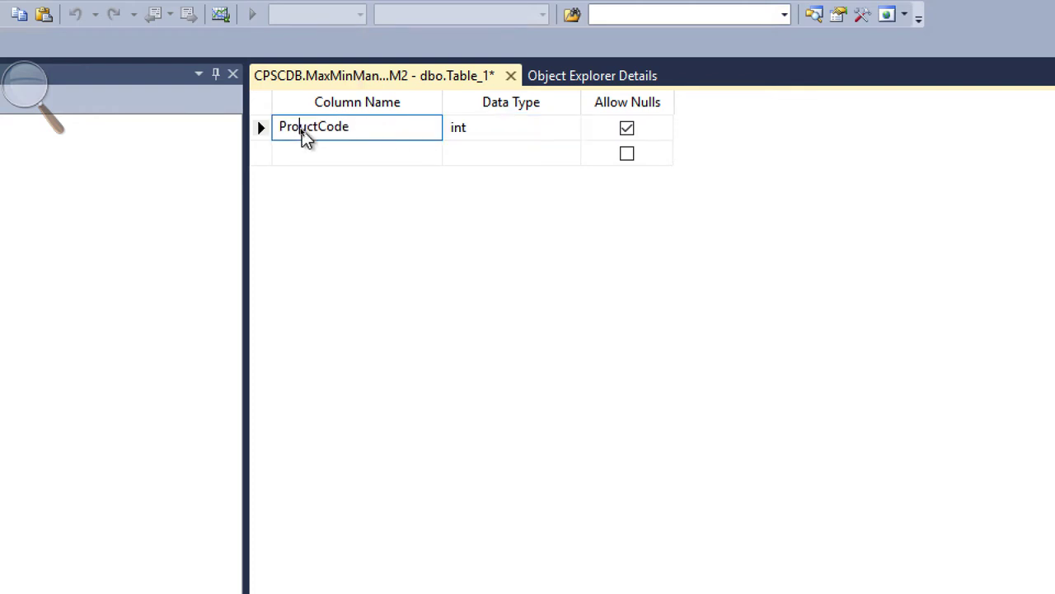
type("d")
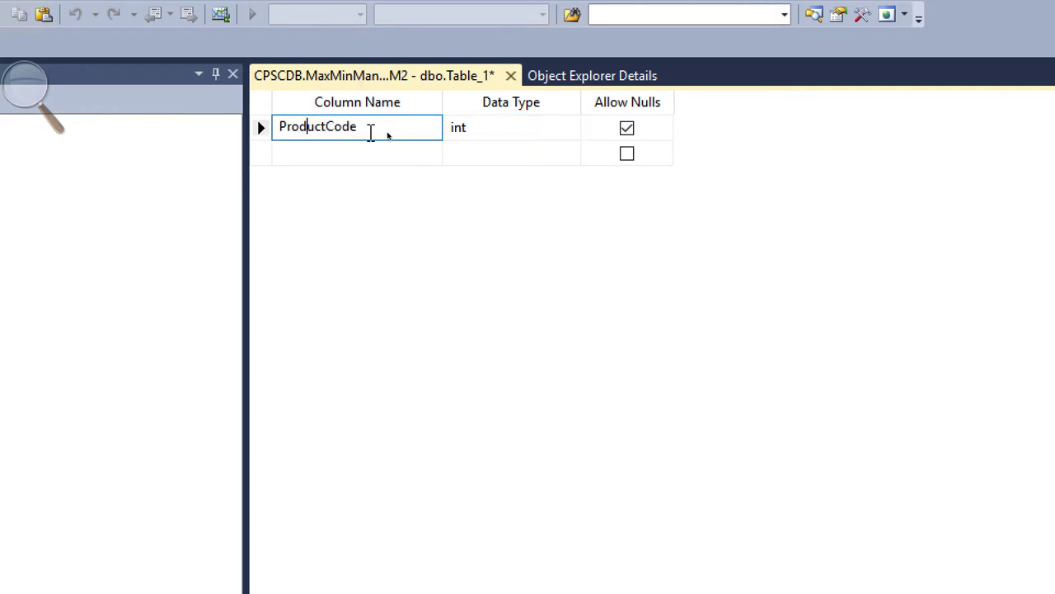
left_click(627, 127)
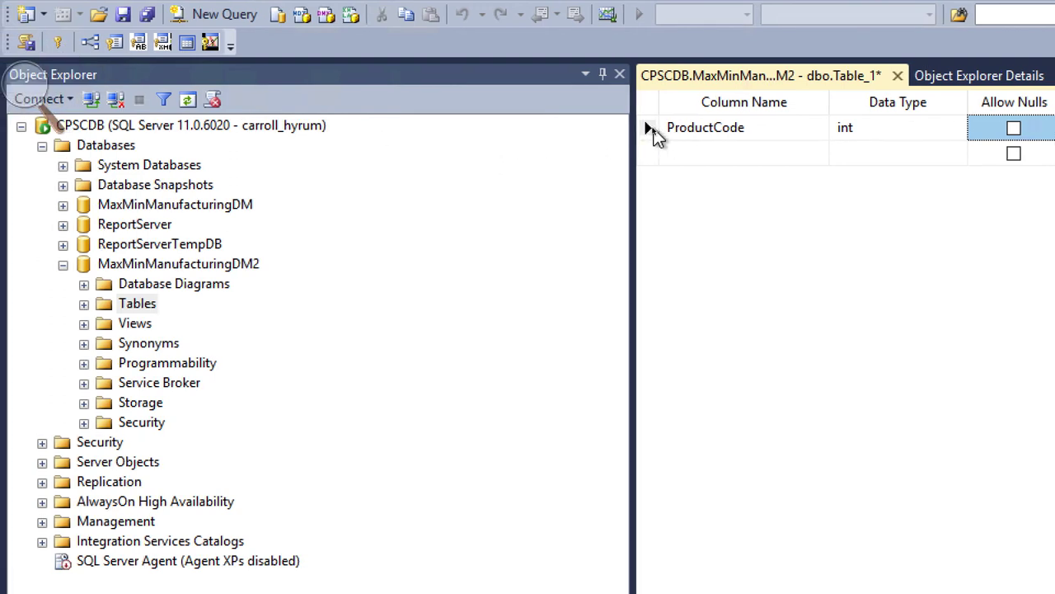
Set ProductCode as the DimProduct primary key and start a new column row.
left_click(650, 132)
right_click(651, 132)
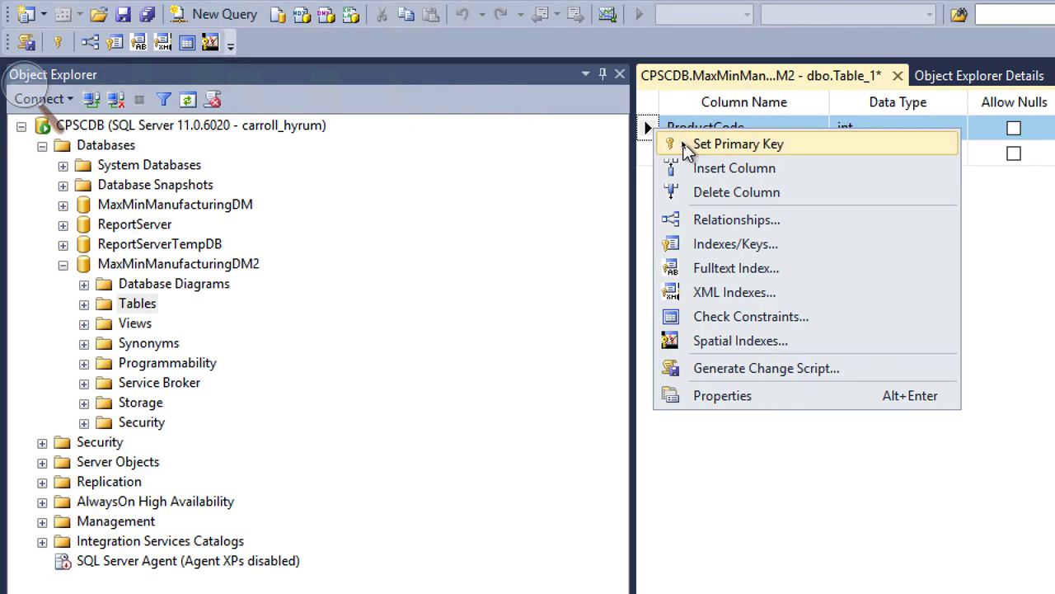
left_click(683, 144)
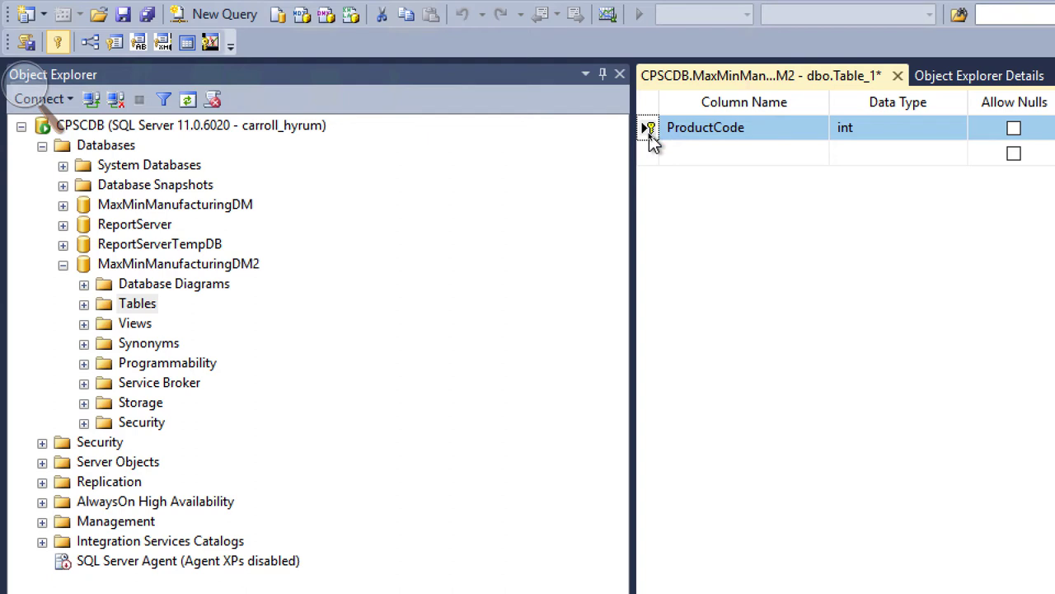
left_click(717, 156)
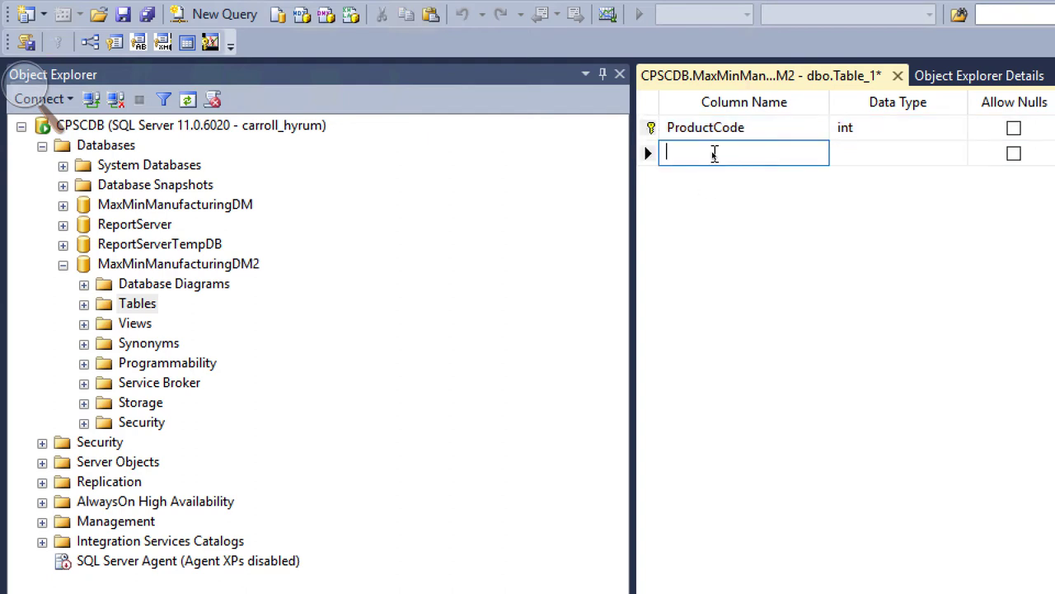
Add a ProductName column of type nvarchar(50) that does not allow nulls.
type("ProductNam")
key("BackSpace")
key("BackSpace")
type("Name")
key("Tab")
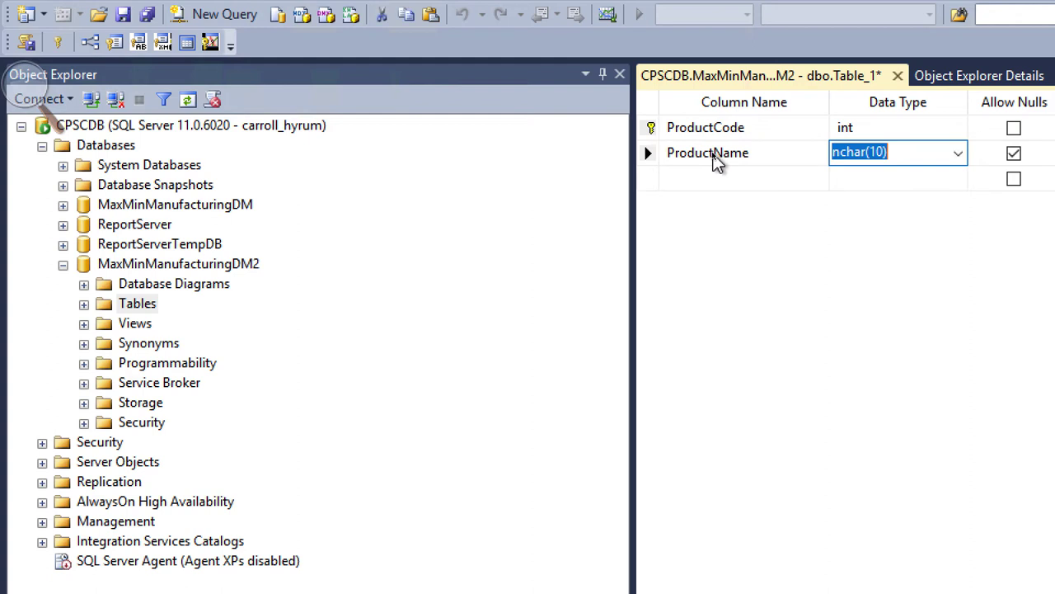
type("v")
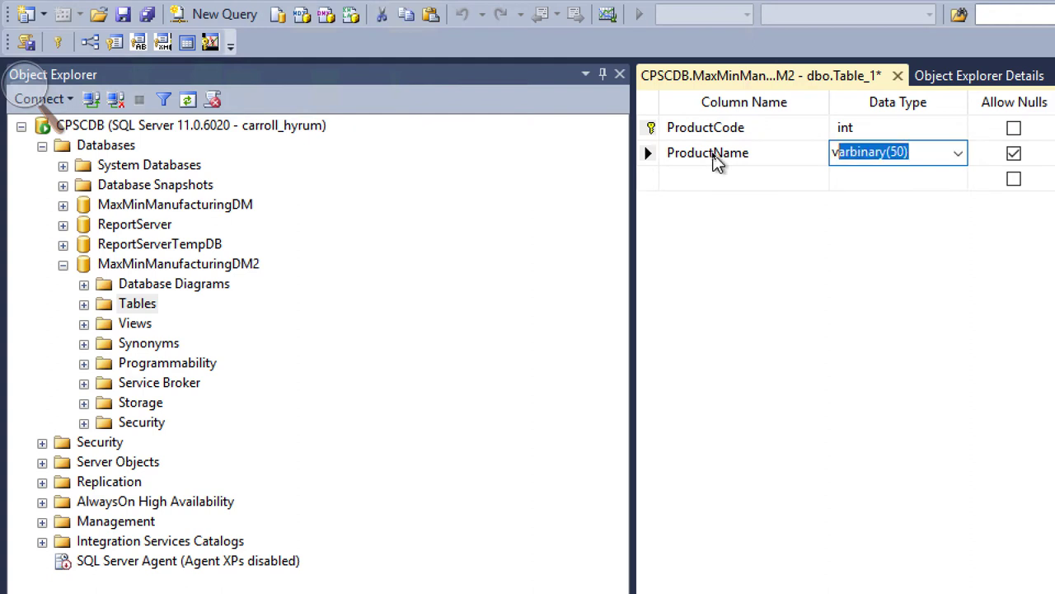
key("BackSpace")
key("BackSpace")
type("nv")
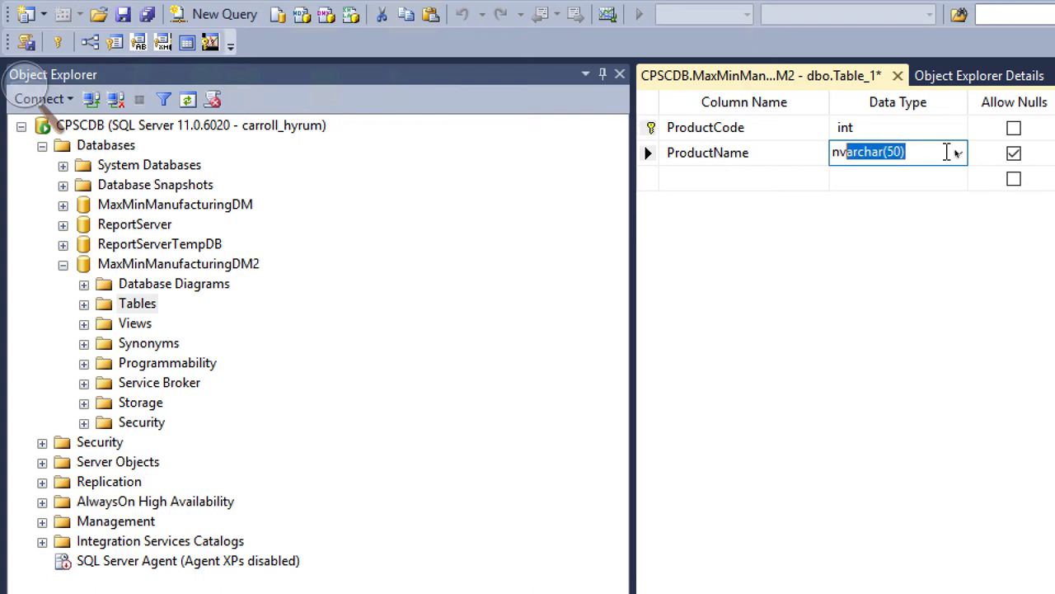
left_click(1014, 153)
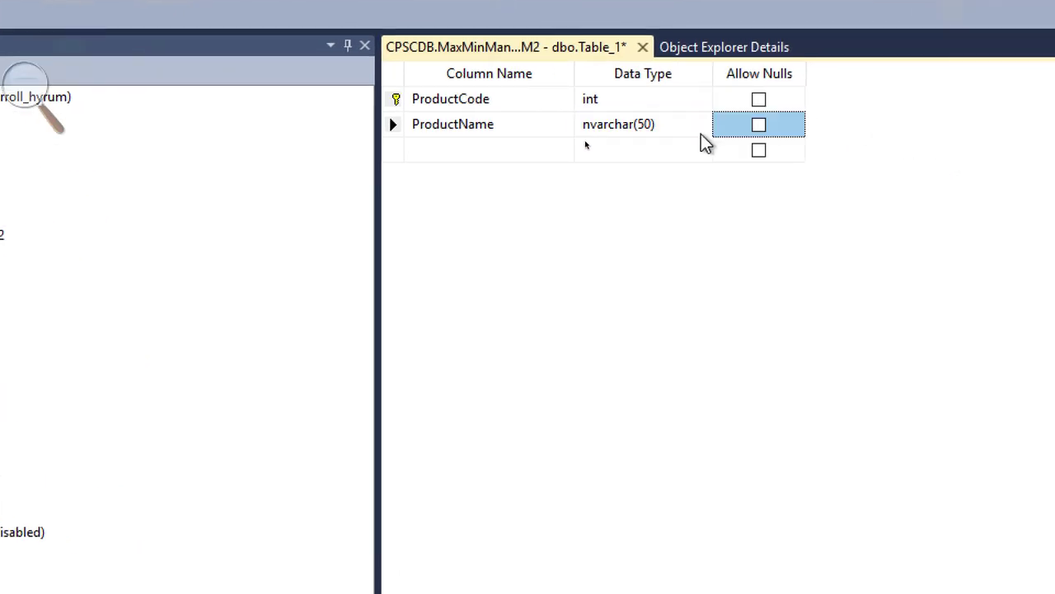
Add a ProductSubtypeCode column of type int that does not allow nulls.
left_click(484, 148)
type("Produ")
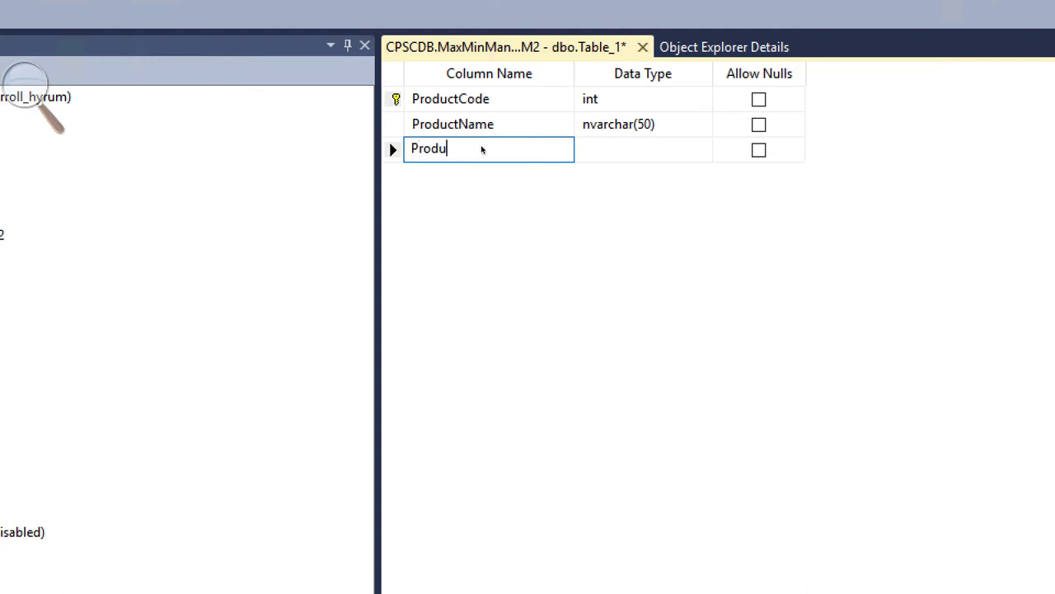
type("ctSubtypeCode")
key("Tab")
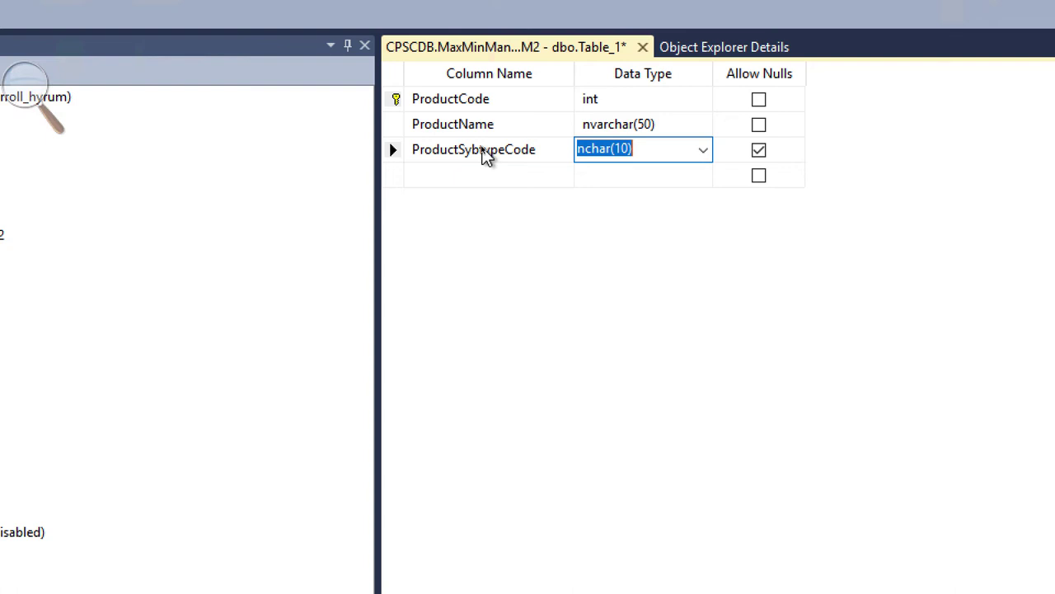
type("int")
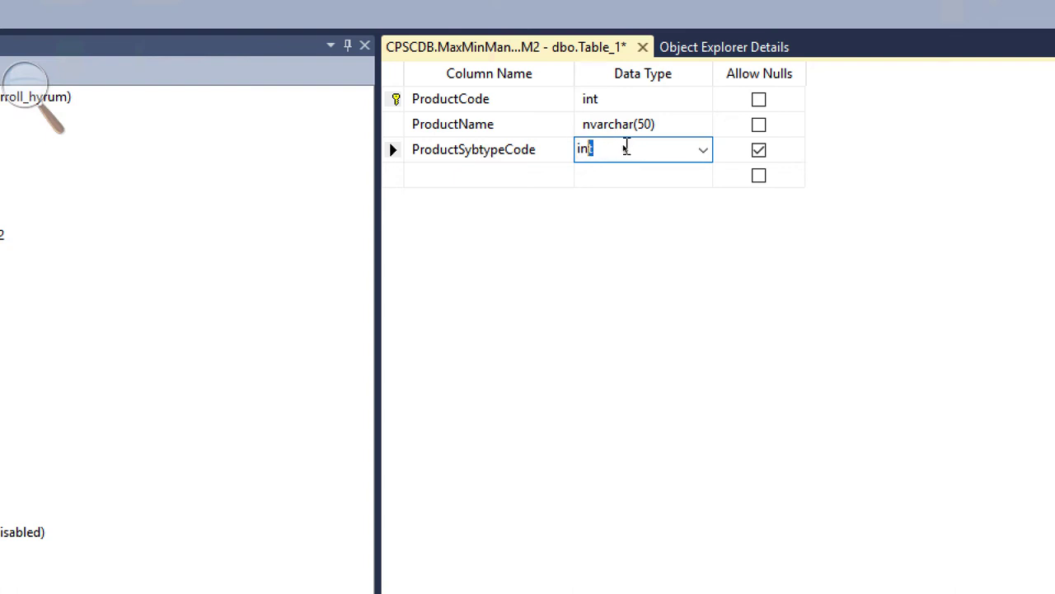
left_click(759, 154)
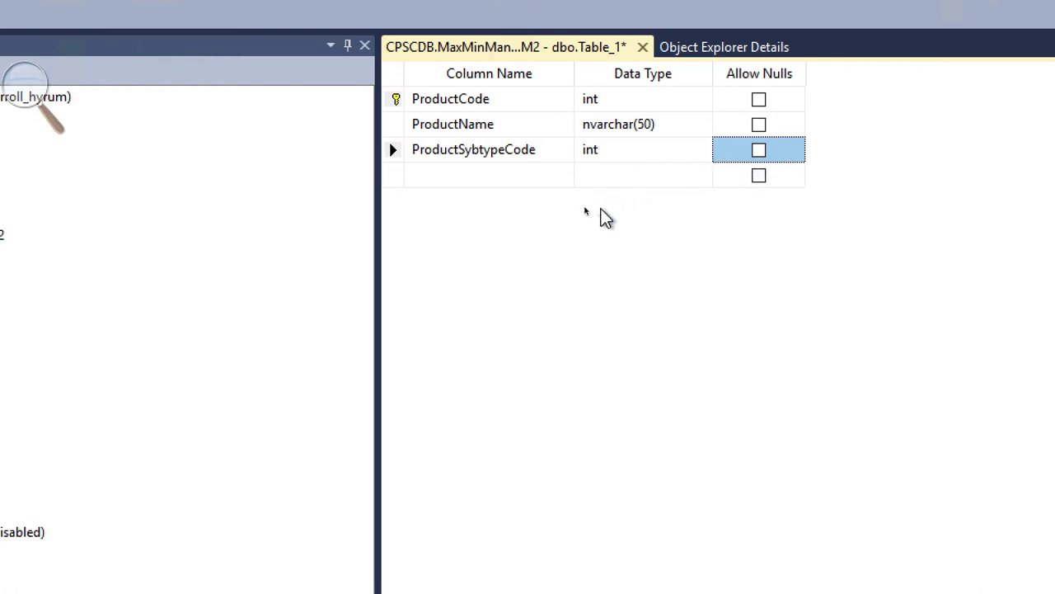
mouse_move(290, 3)
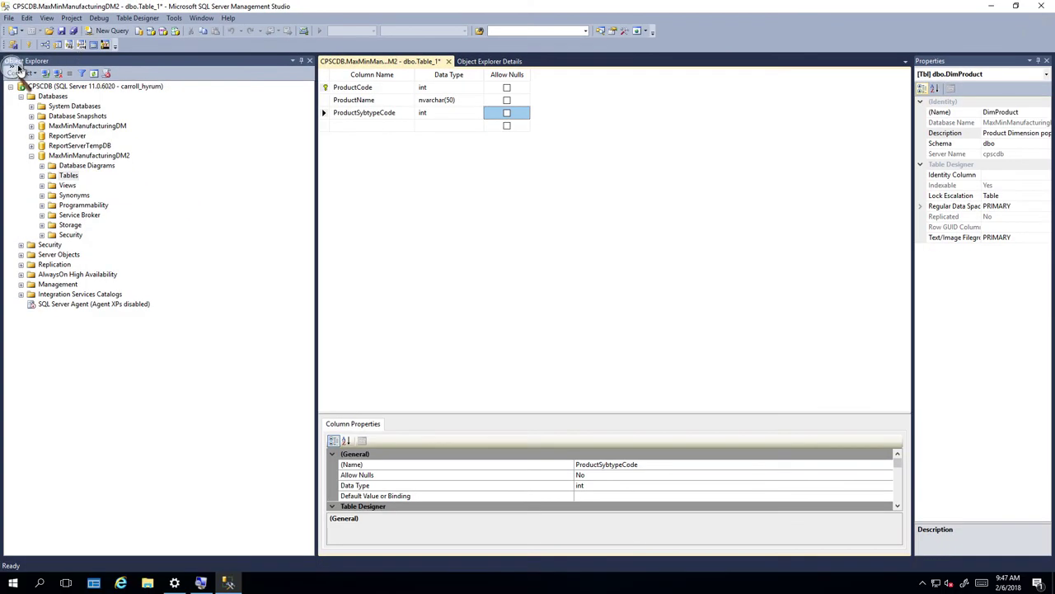
Save the table design under the name DimProduct as dbo.DimProduct.
key("super+plus")
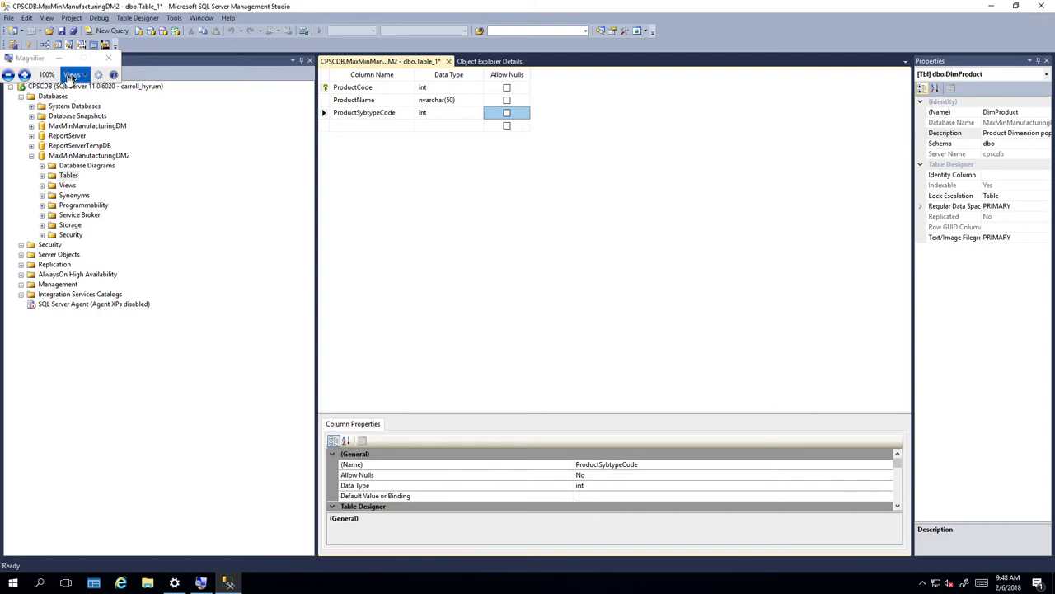
left_click(72, 75)
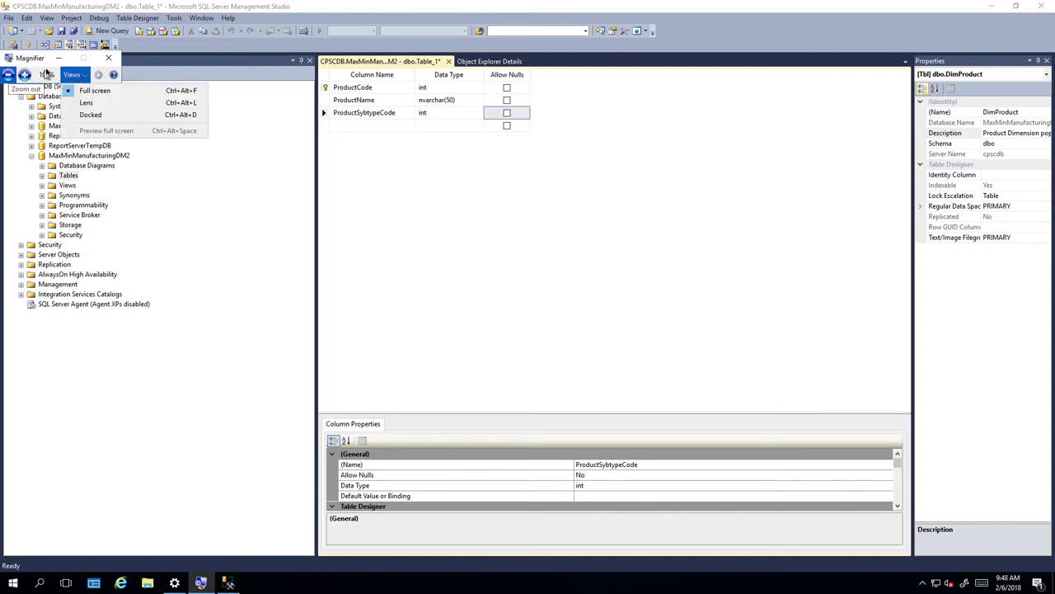
left_click(49, 65)
left_click(58, 58)
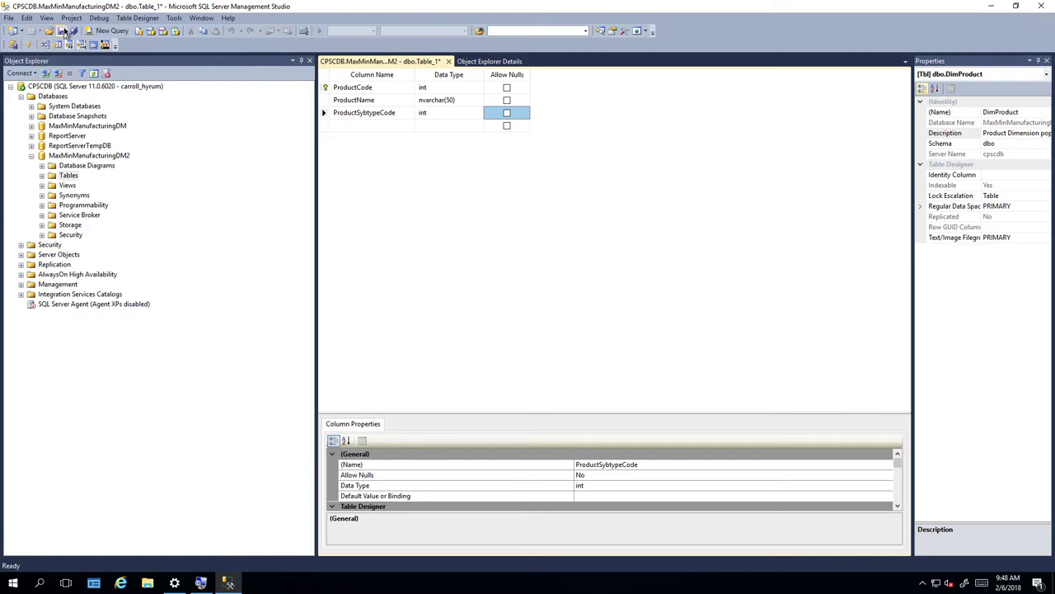
left_click(61, 32)
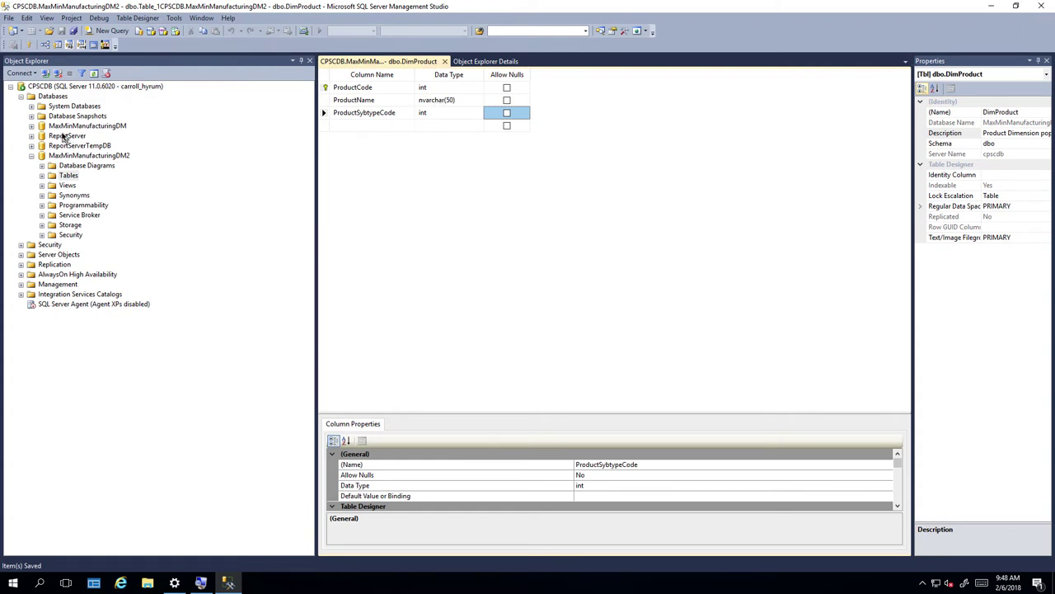
left_click(42, 175)
left_click(69, 156)
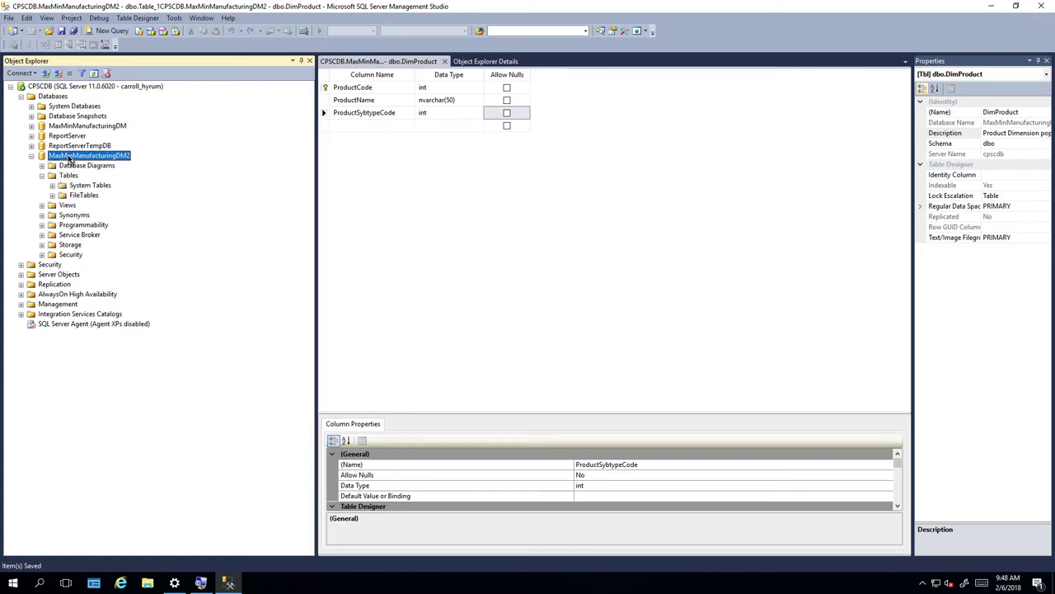
right_click(69, 158)
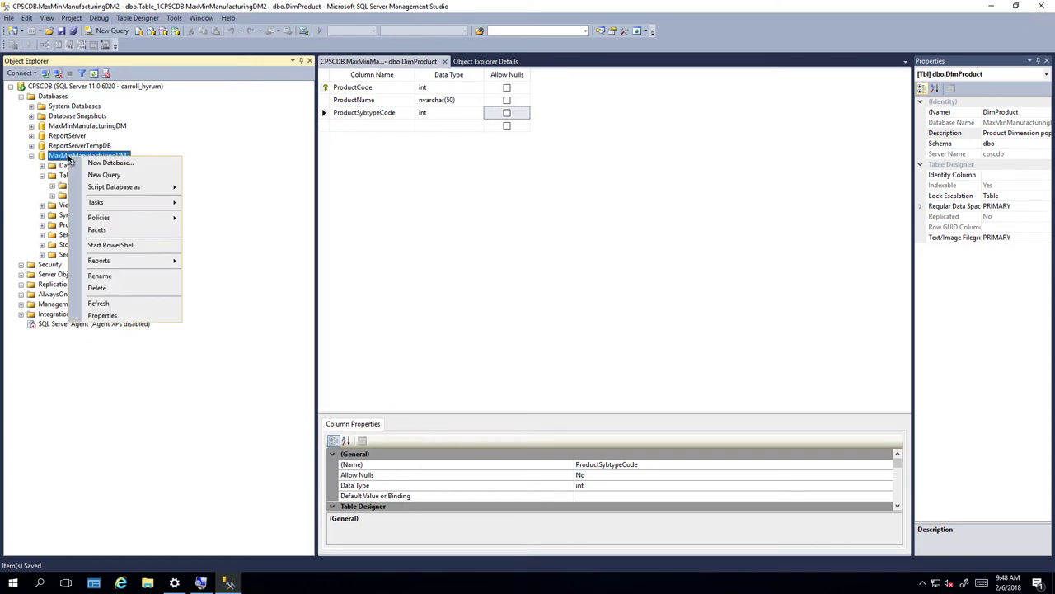
left_click(119, 305)
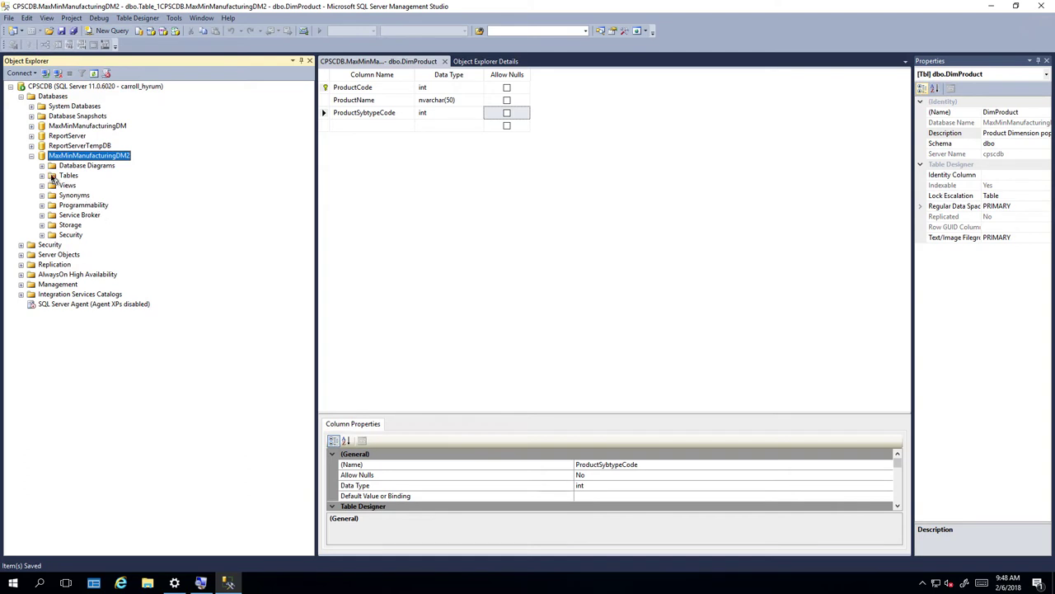
left_click(42, 176)
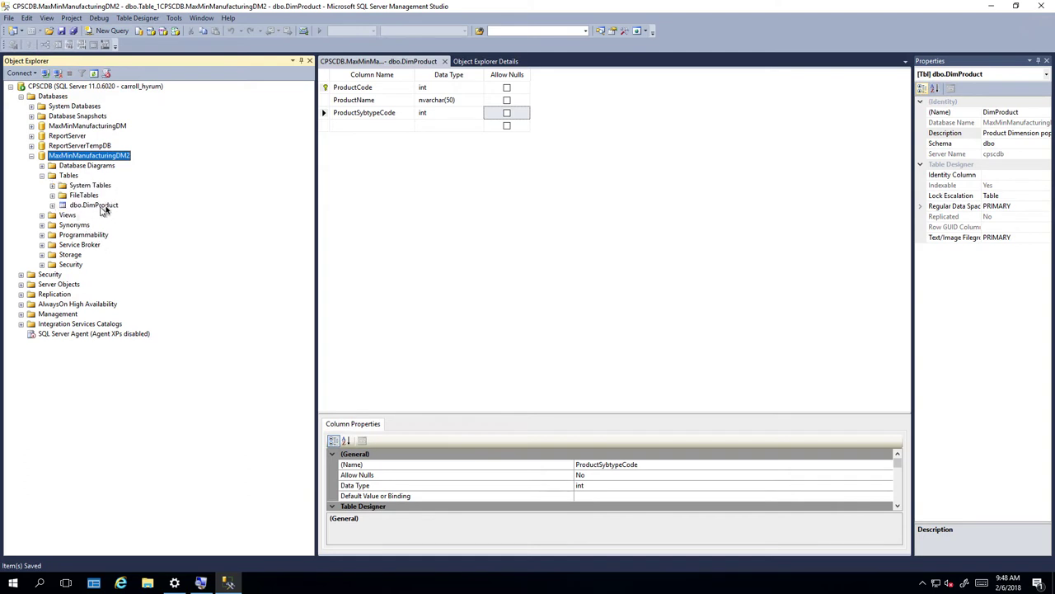
left_click(52, 206)
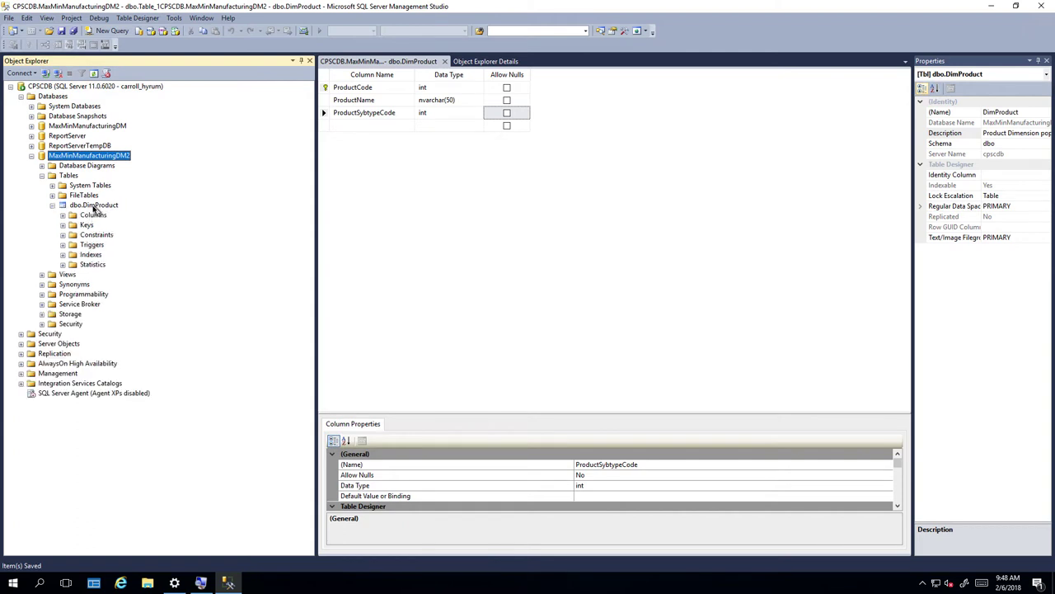
left_click(63, 215)
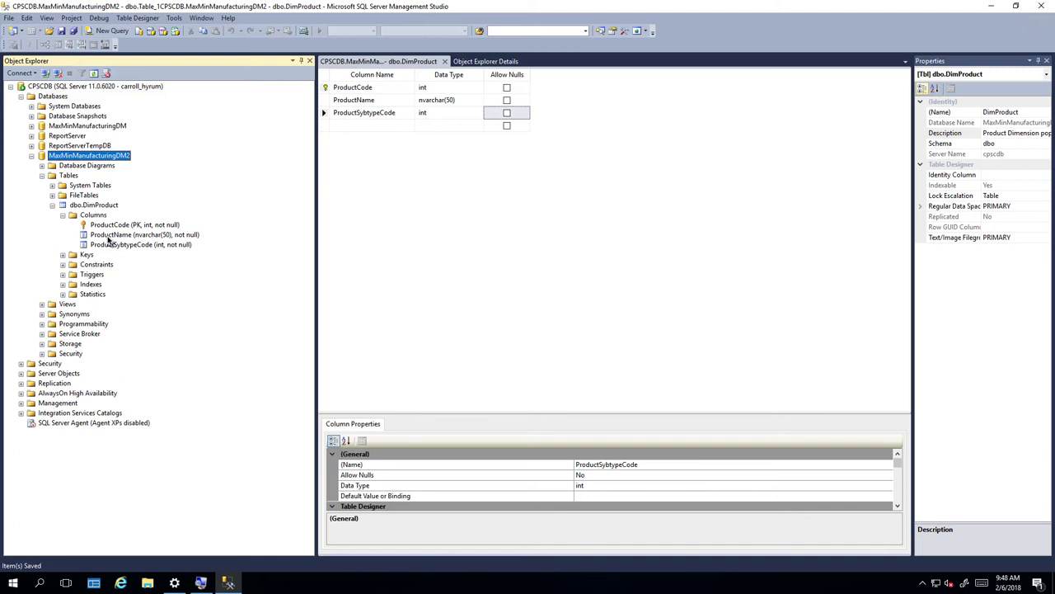
right_click(70, 175)
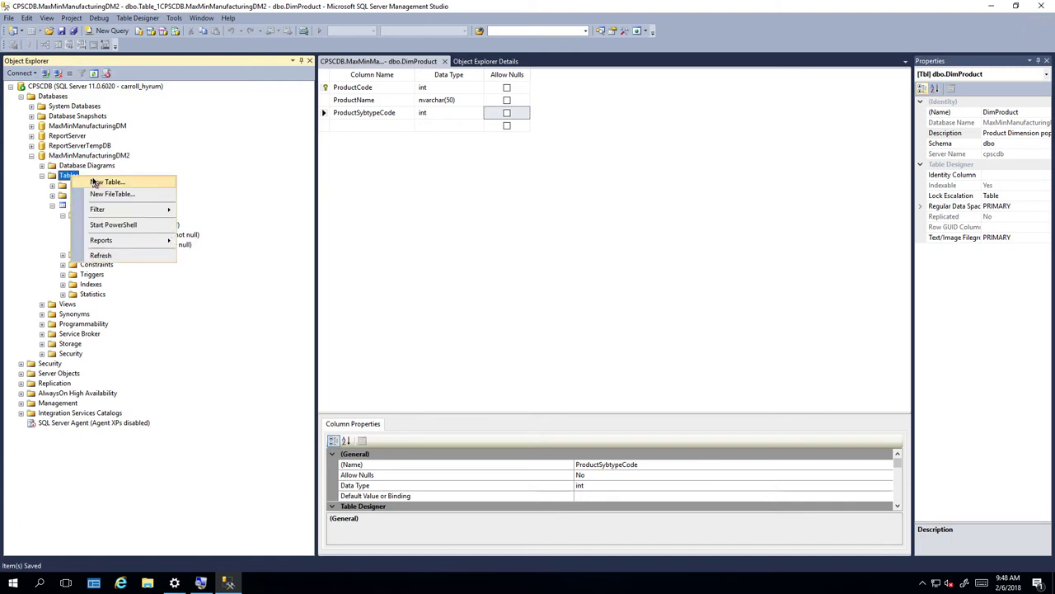
left_click(191, 181)
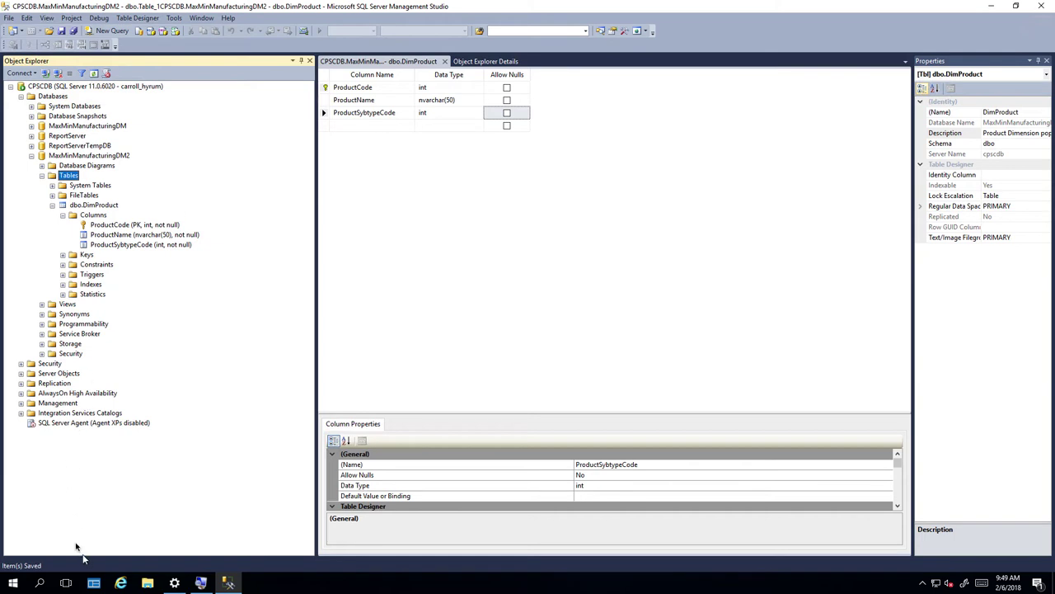
Launch SQL Server Data Tools from the Start menu's Microsoft SQL Server 2012 folder.
left_click(24, 582)
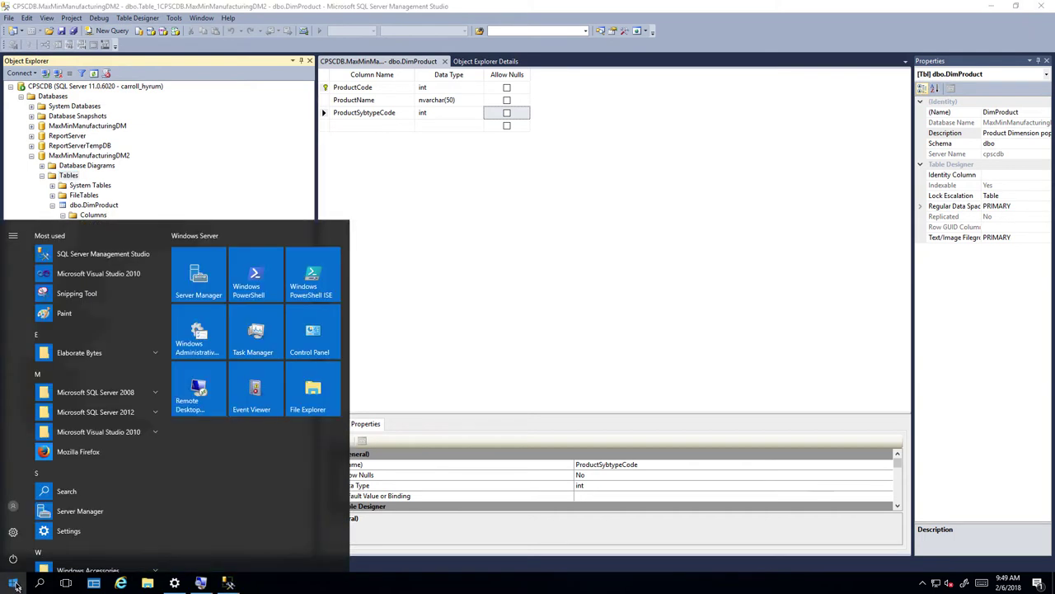
left_click(85, 412)
scroll(85, 476, "down", 1)
scroll(85, 477, "down", 5)
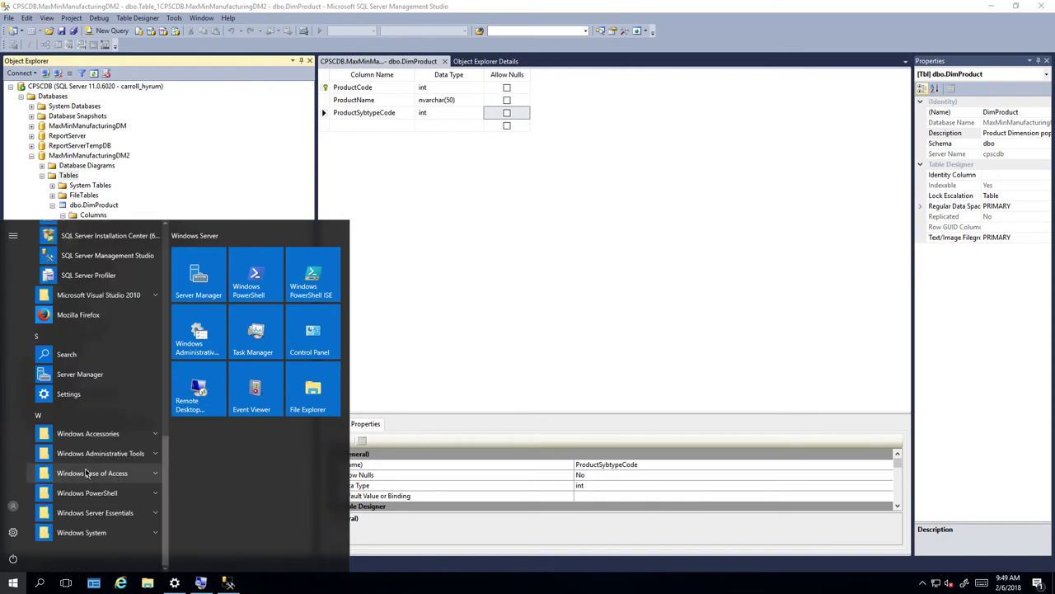
scroll(85, 474, "up", 1)
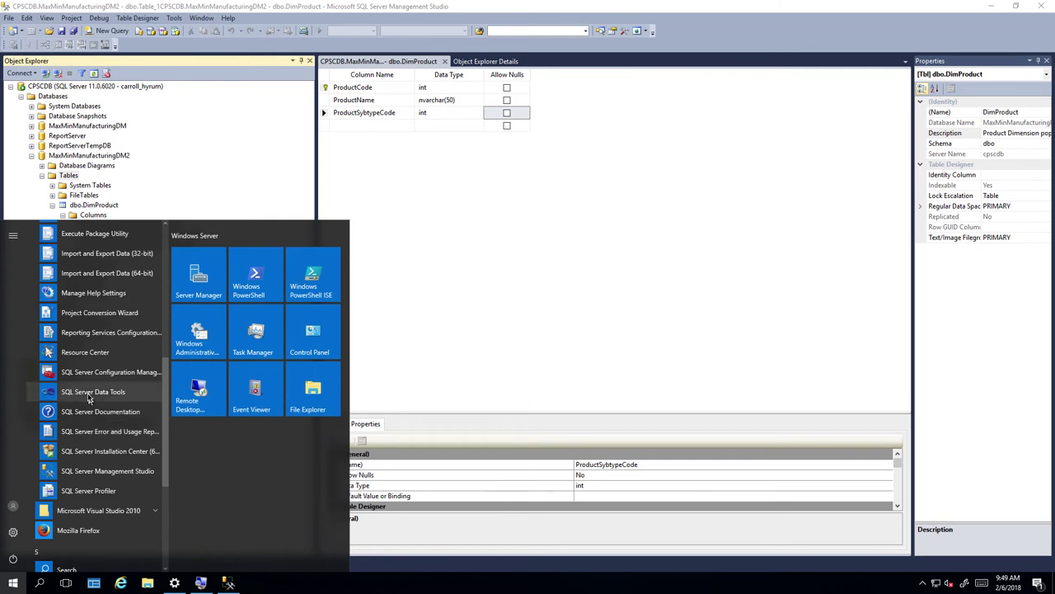
left_click(89, 392)
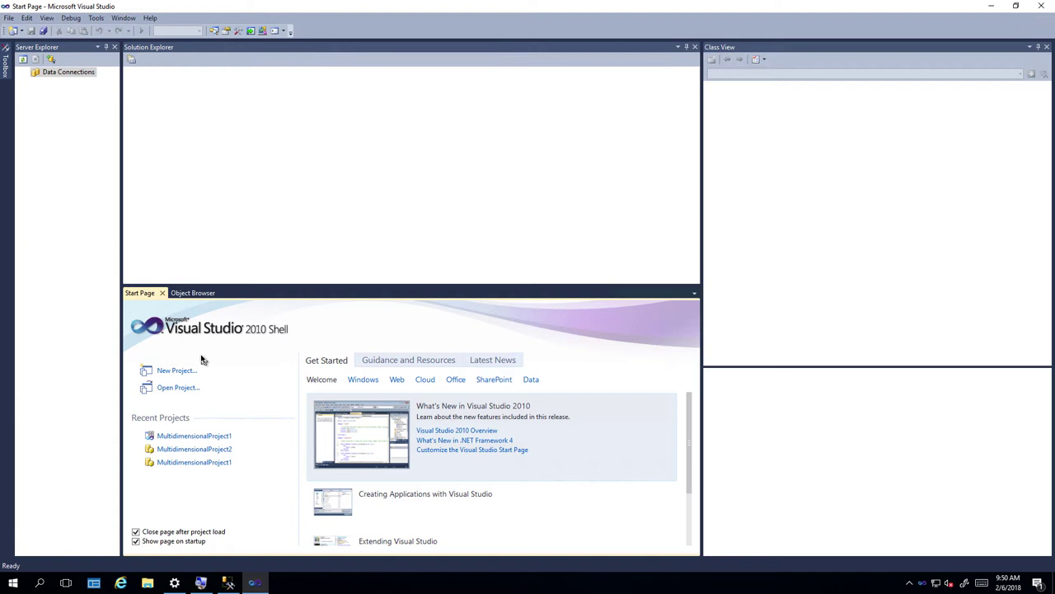
Use the Start Page's New Project link to bring up the New Project dialog.
left_click(178, 373)
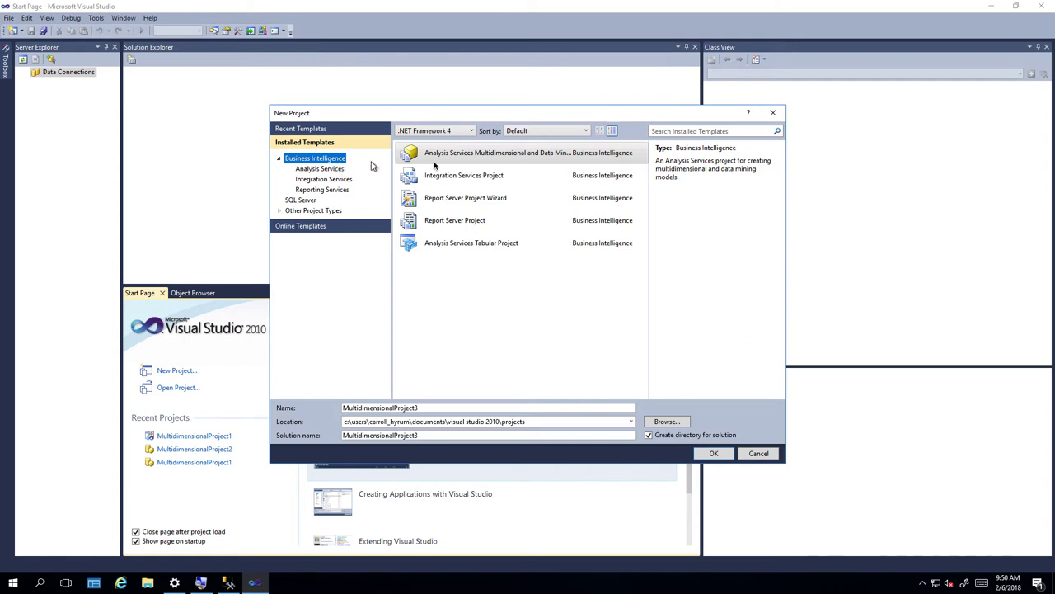
Create MultidimensionalProject3 from the Analysis Services Multidimensional template after checking its Location path.
left_click(459, 157)
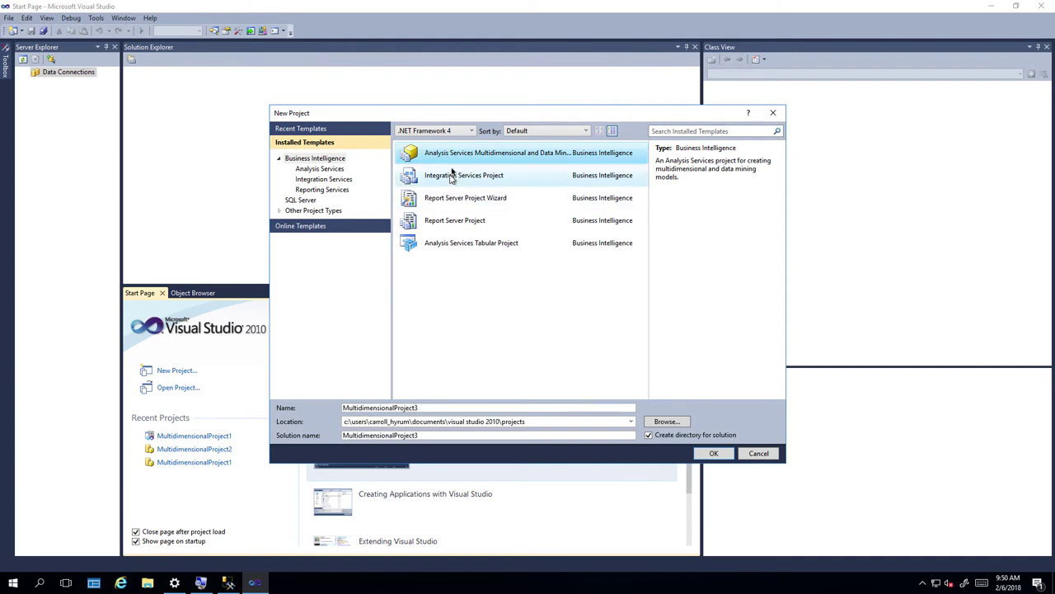
left_click(324, 161)
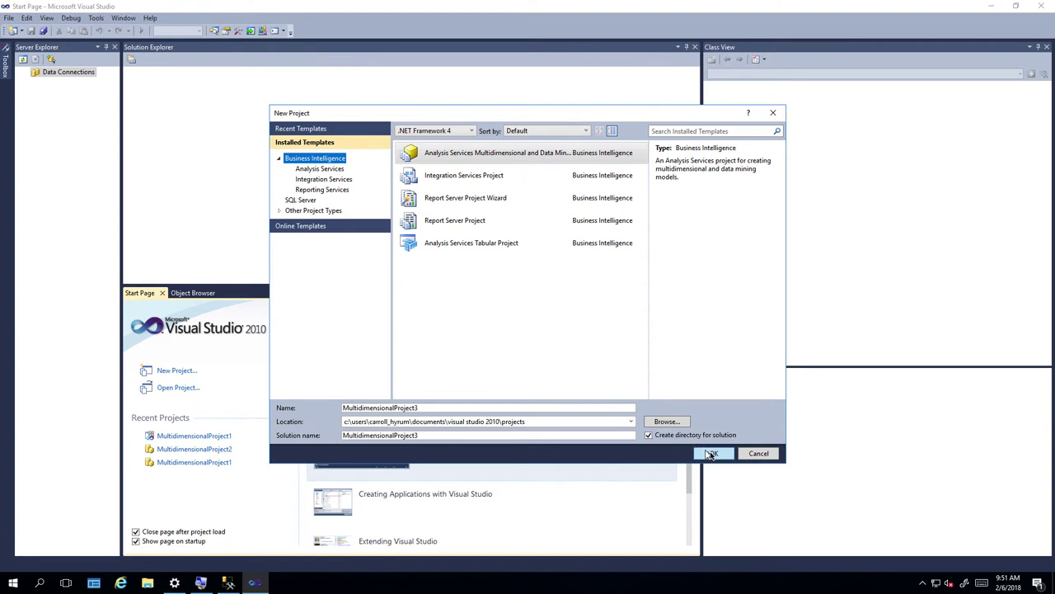
left_click(711, 453)
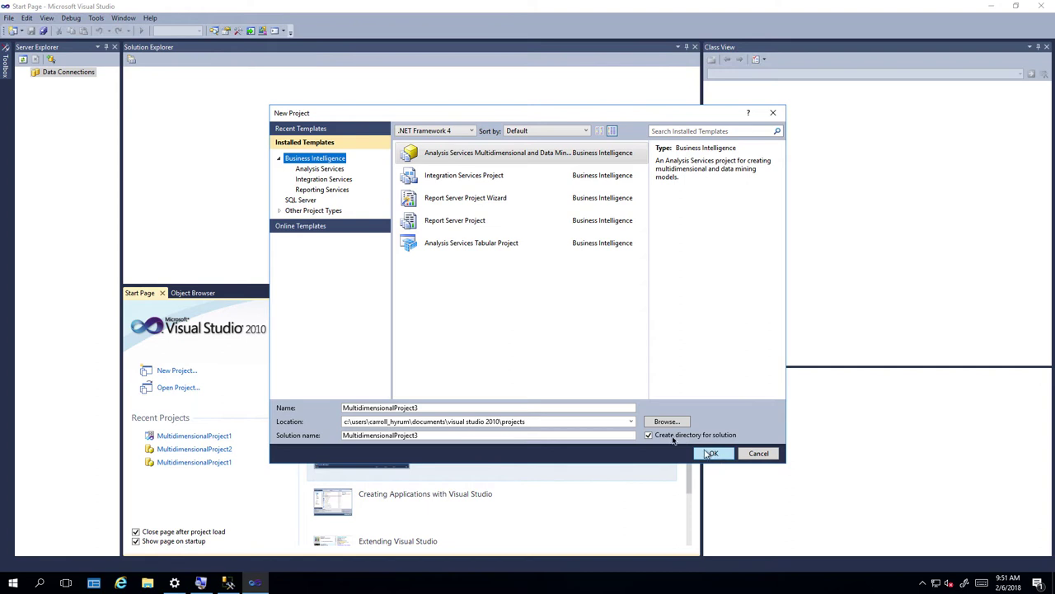
left_click(438, 422)
left_click(364, 425)
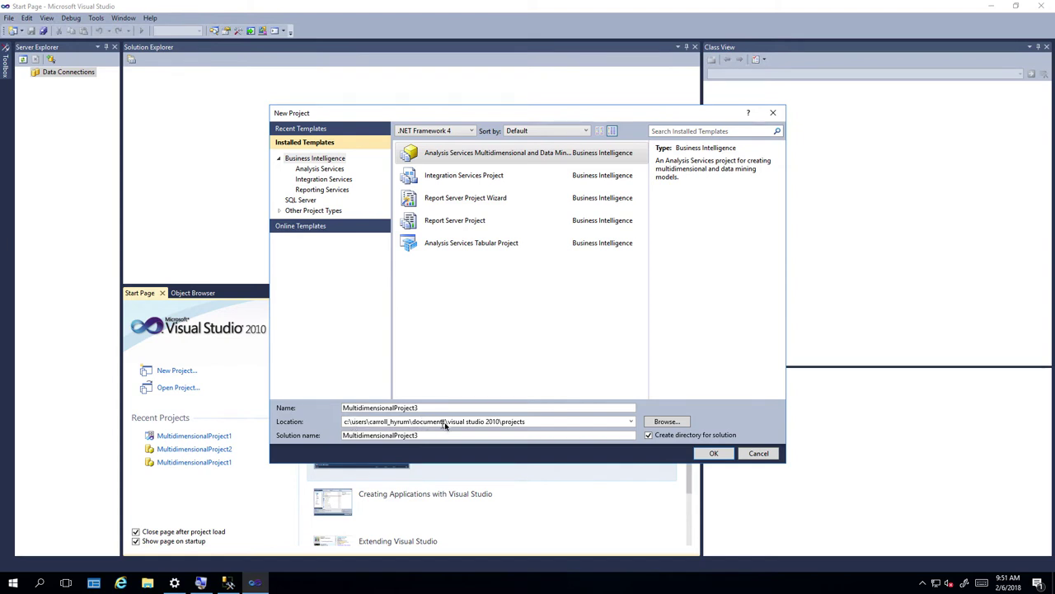
left_click_drag(448, 423, 494, 430)
left_click(508, 423)
left_click(711, 453)
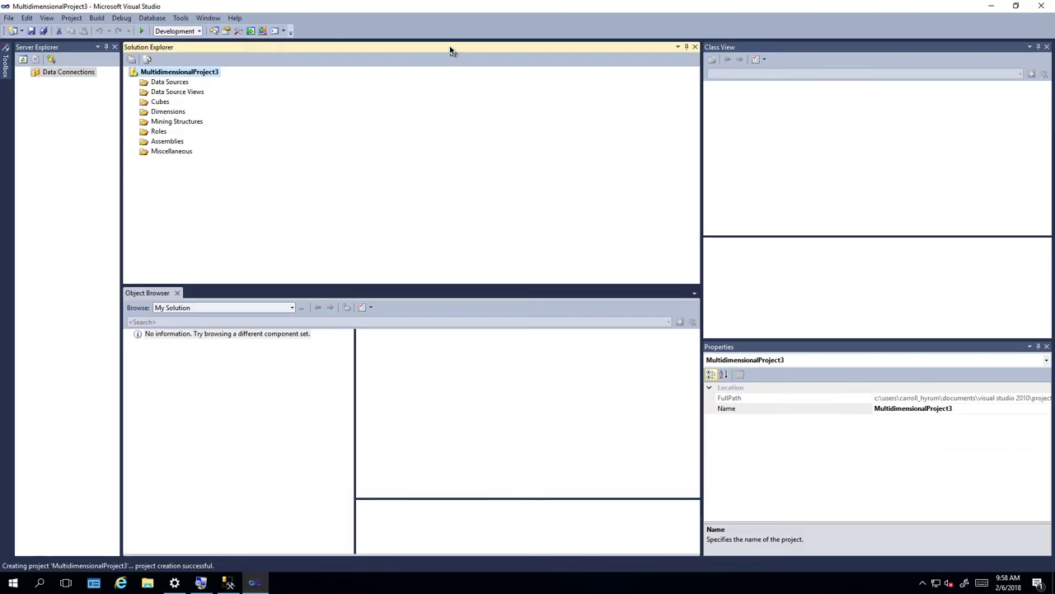
Undock Solution Explorer and dock it as a tab beside Class View.
left_click_drag(450, 47, 365, 170)
left_click_drag(420, 198, 412, 259)
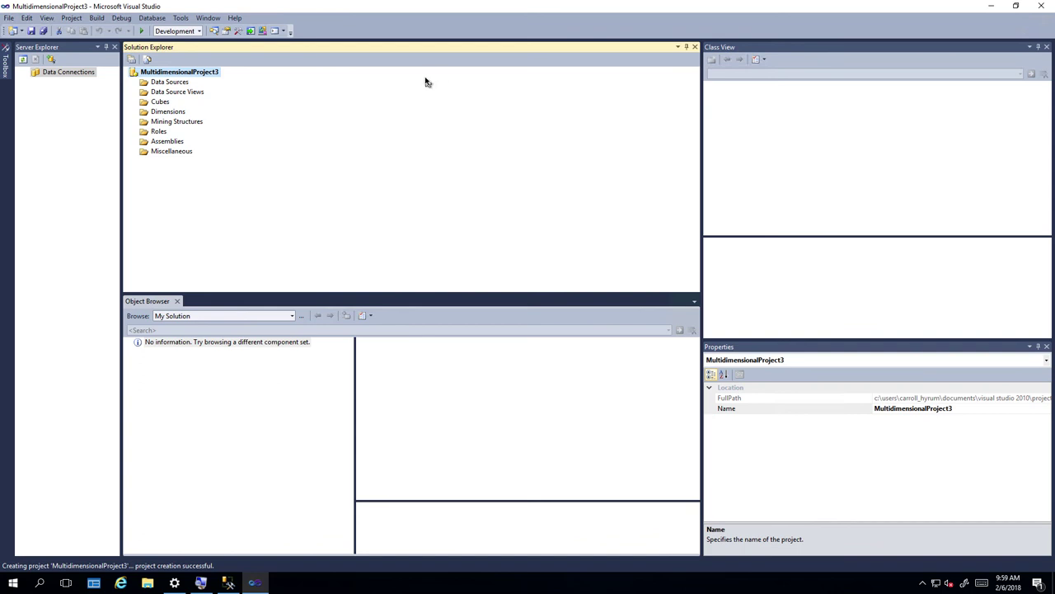
left_click_drag(391, 48, 456, 301)
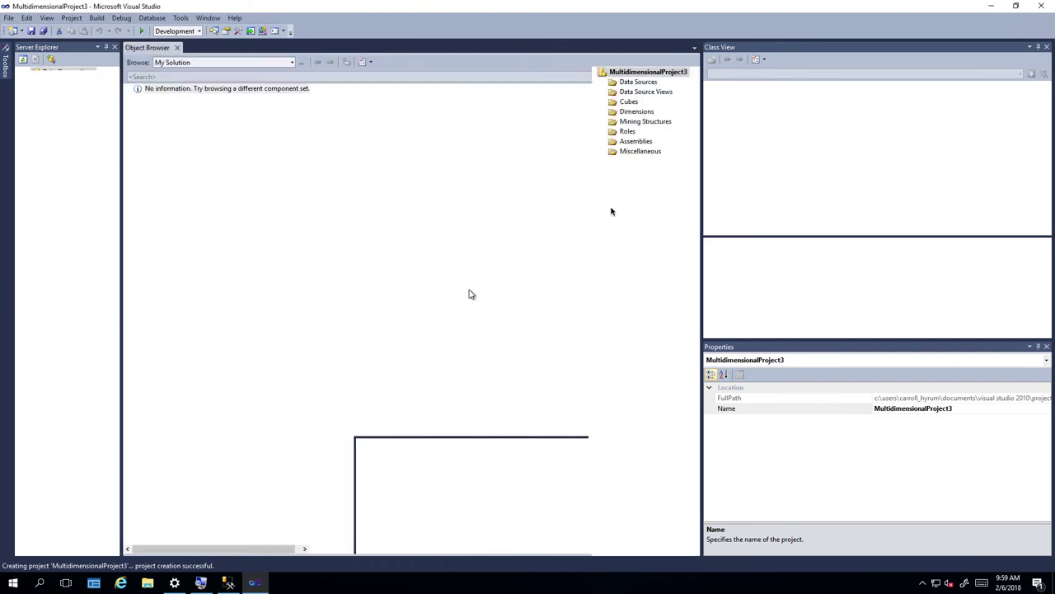
left_click_drag(646, 47, 1011, 47)
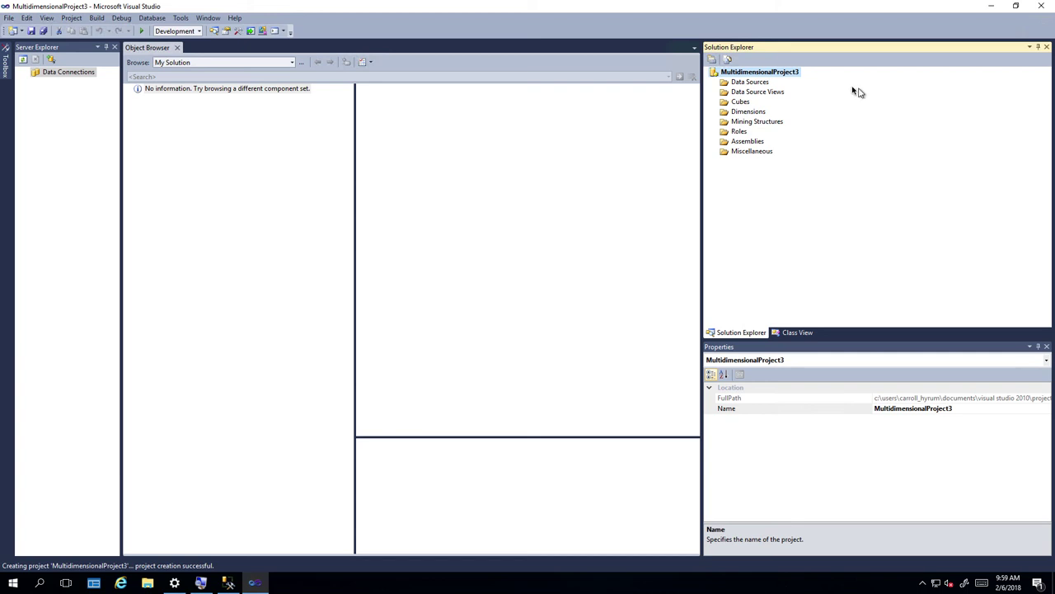
Show all project files and select MultidimensionalProject3.database to view its properties.
left_click(711, 61)
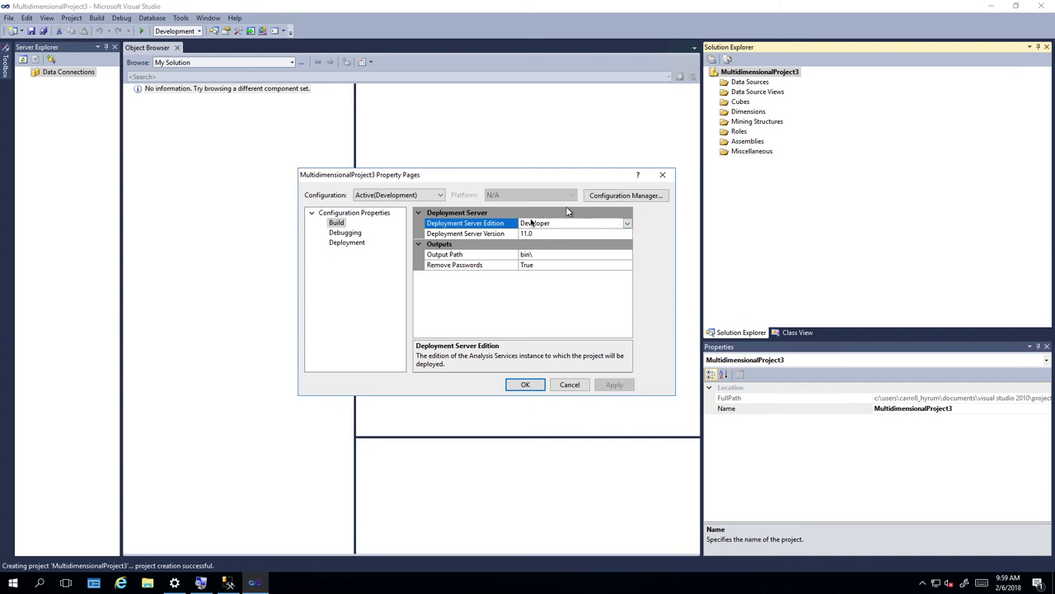
left_click(661, 177)
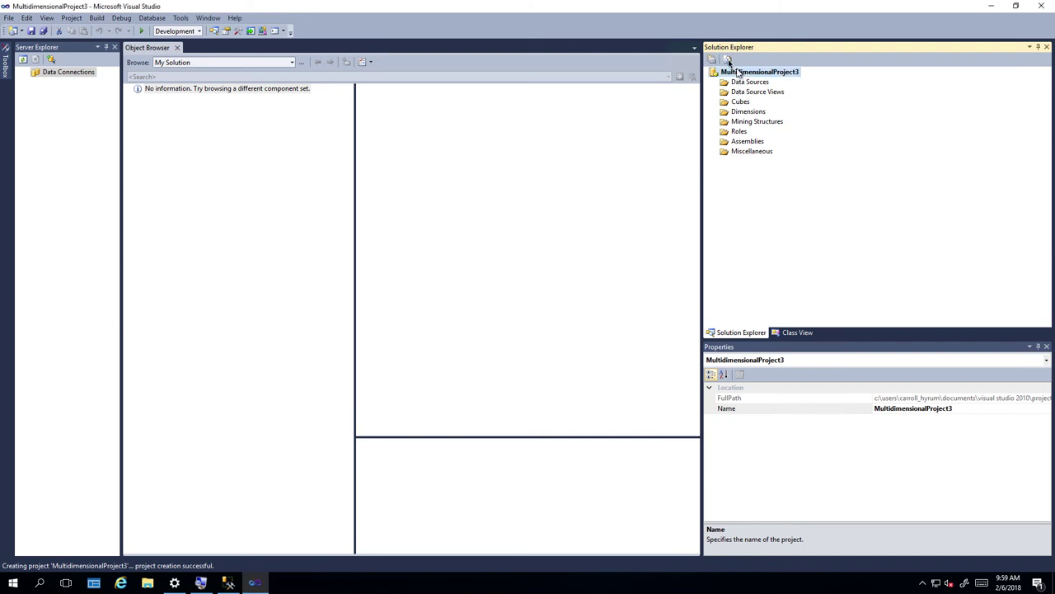
left_click(729, 61)
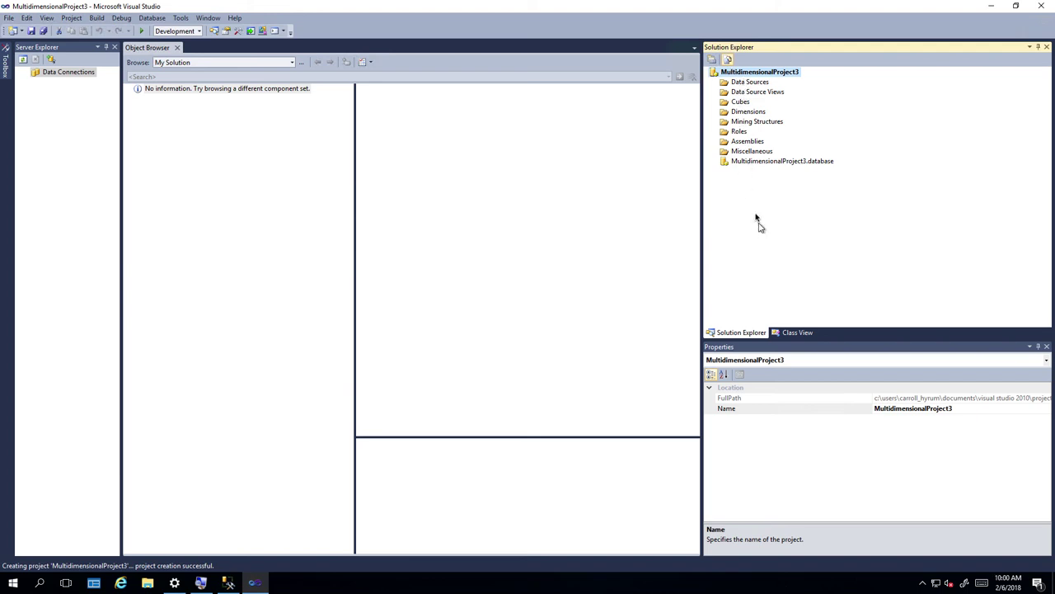
left_click(759, 162)
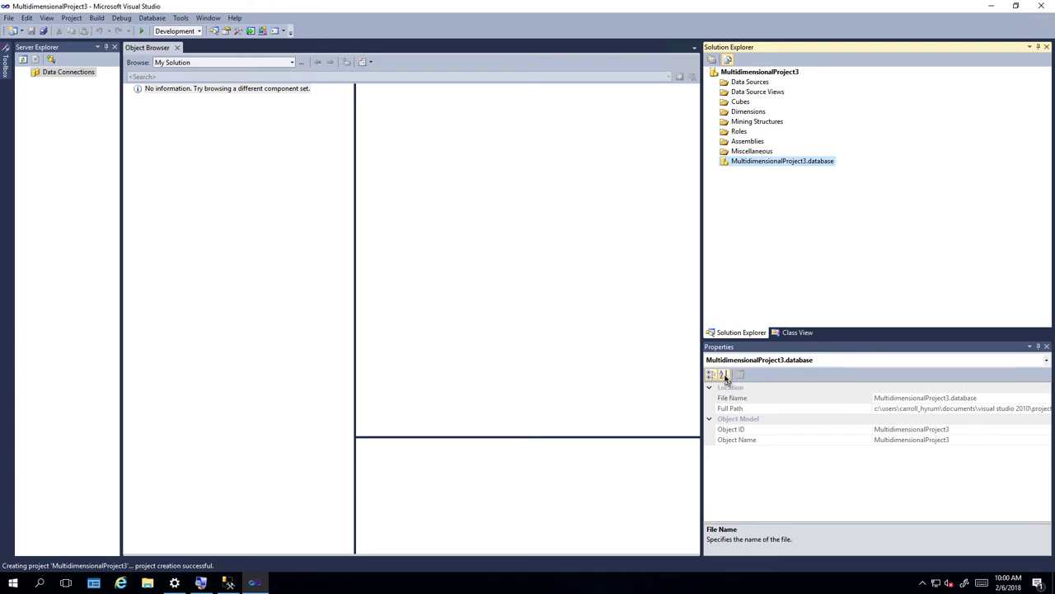
Sort the .database file's properties alphabetically and select the File Name property.
left_click(724, 375)
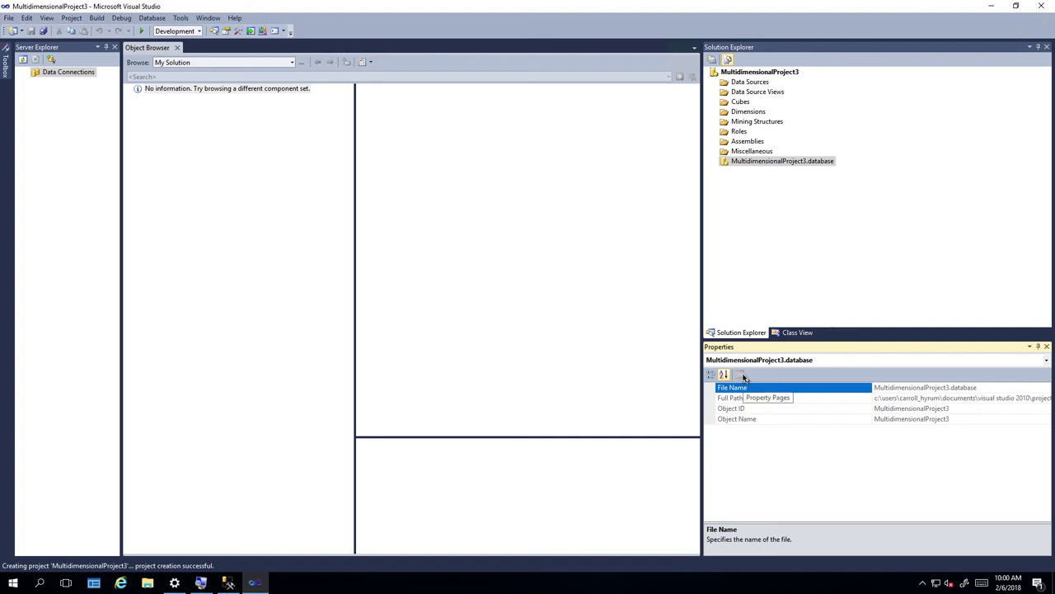
left_click(897, 392)
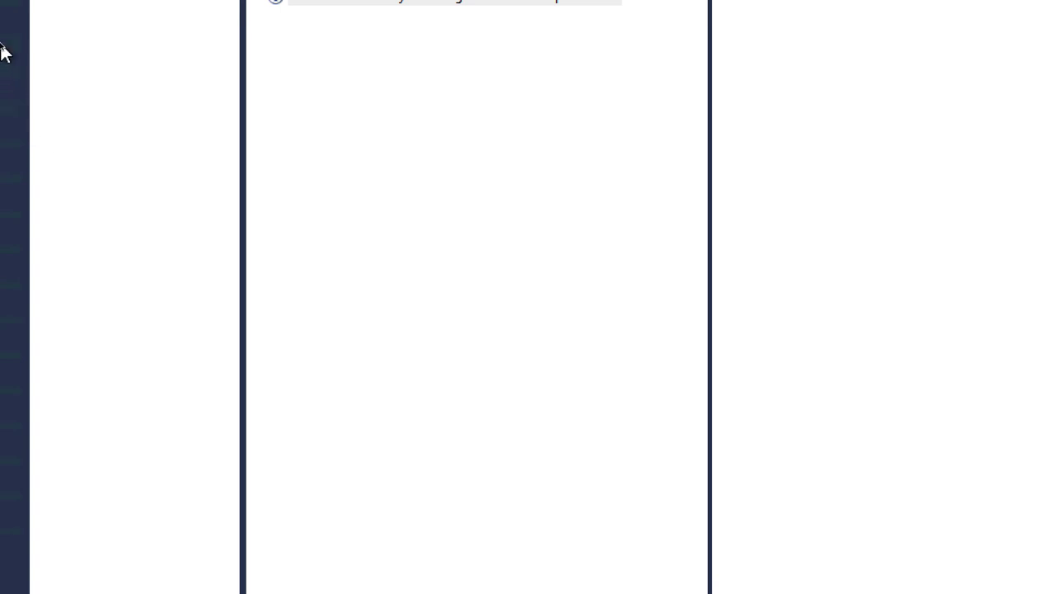
Pin the Toolbox, return it to auto-hide, then slide it out showing its empty General group.
mouse_move(4, 4)
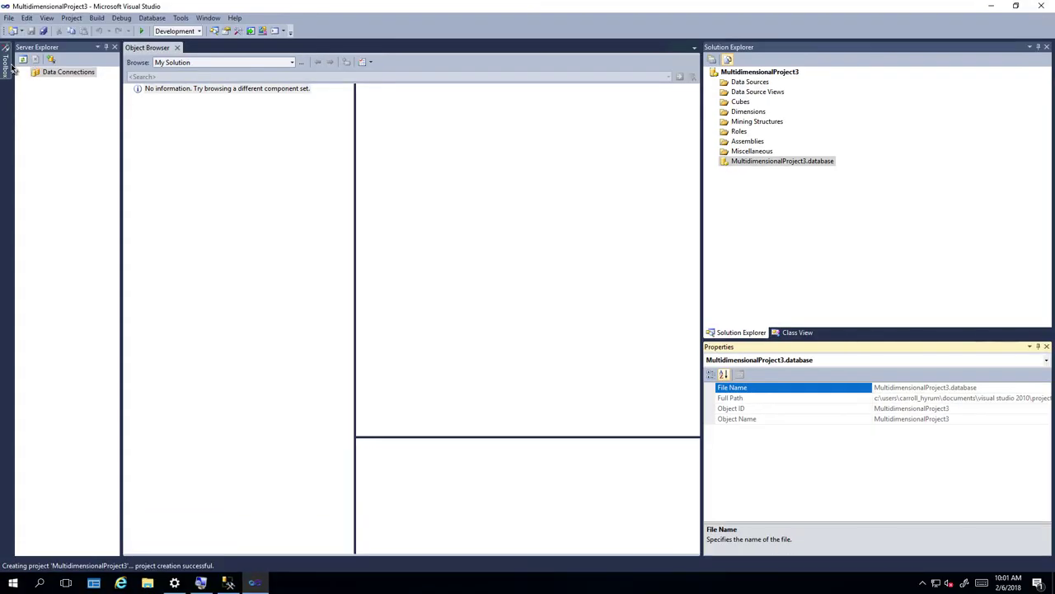
mouse_move(7, 70)
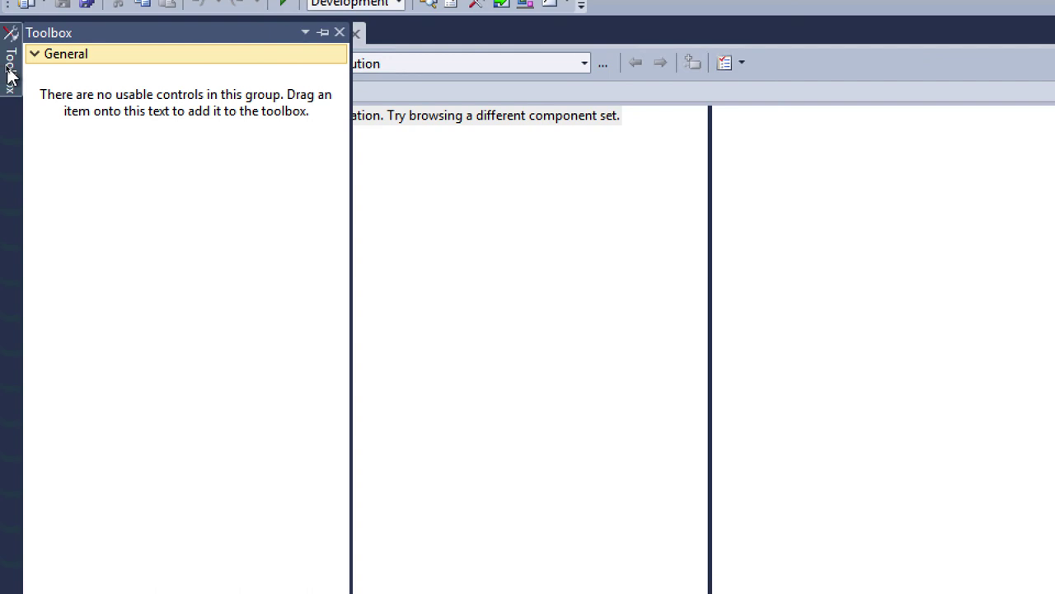
left_click(10, 74)
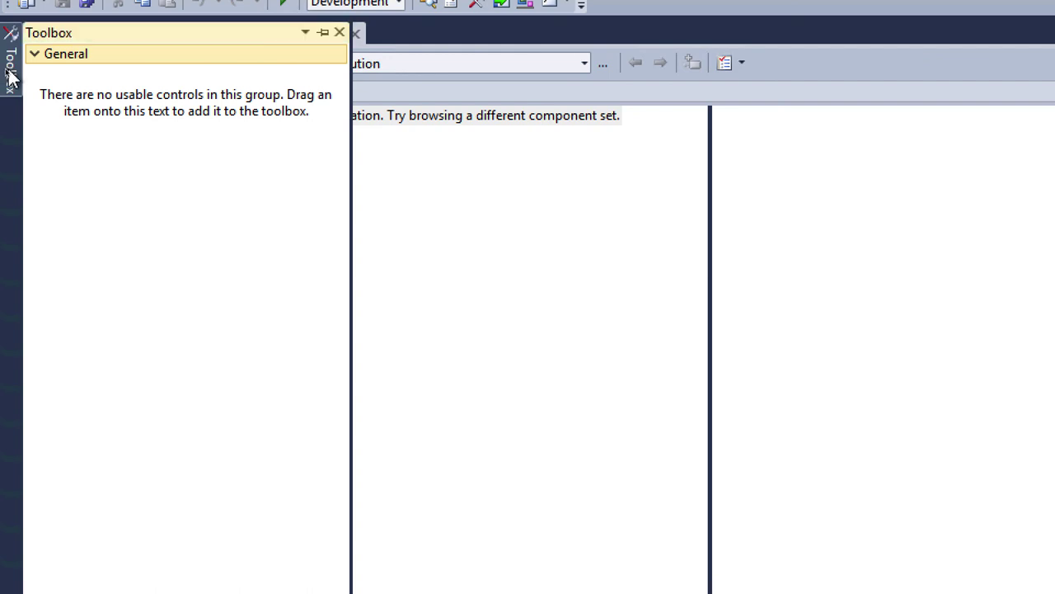
left_click(322, 34)
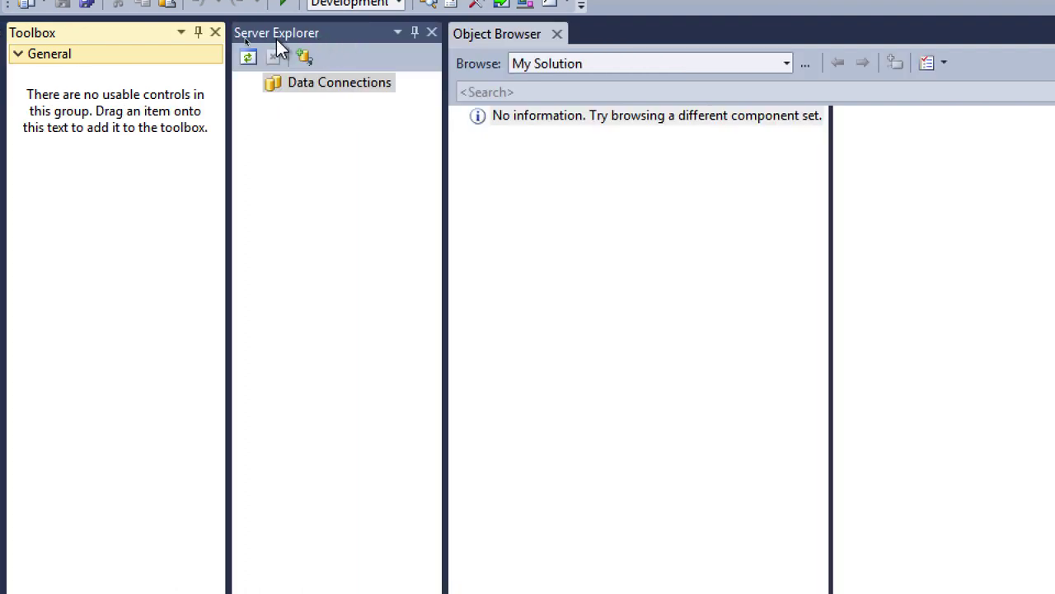
left_click(199, 35)
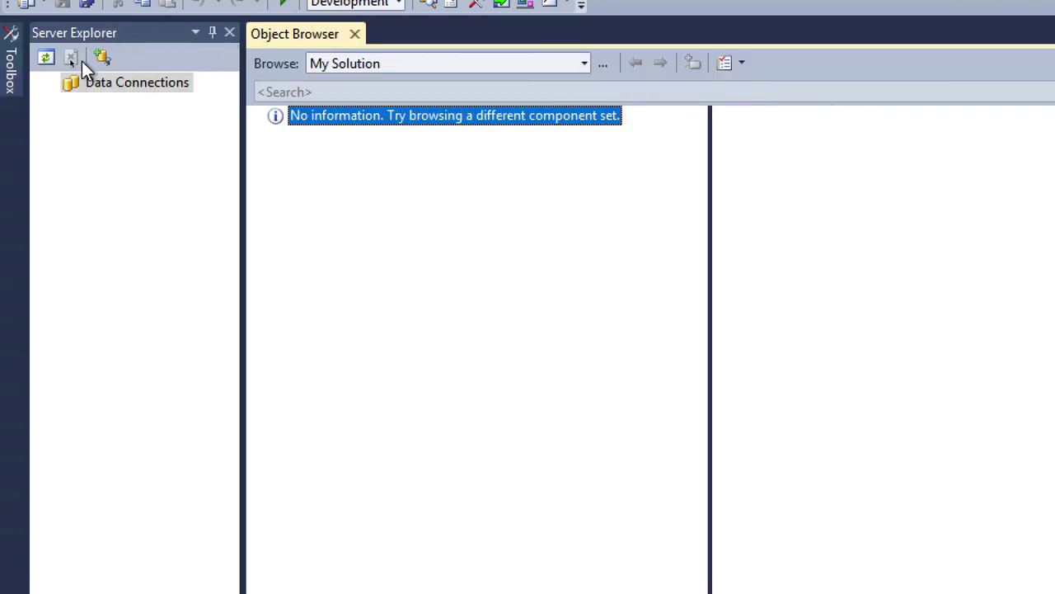
left_click(10, 68)
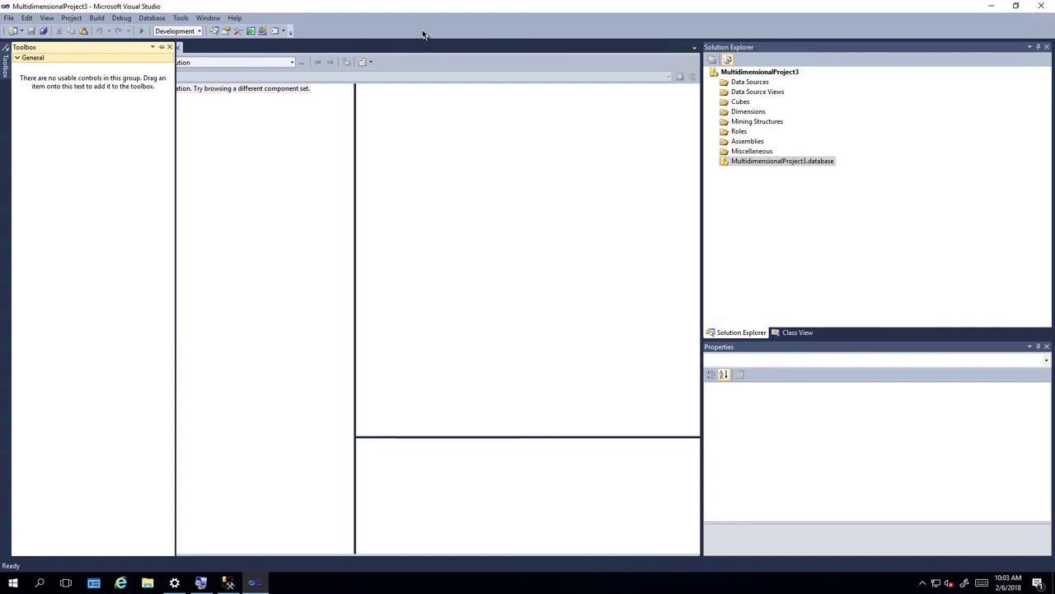
mouse_move(590, 4)
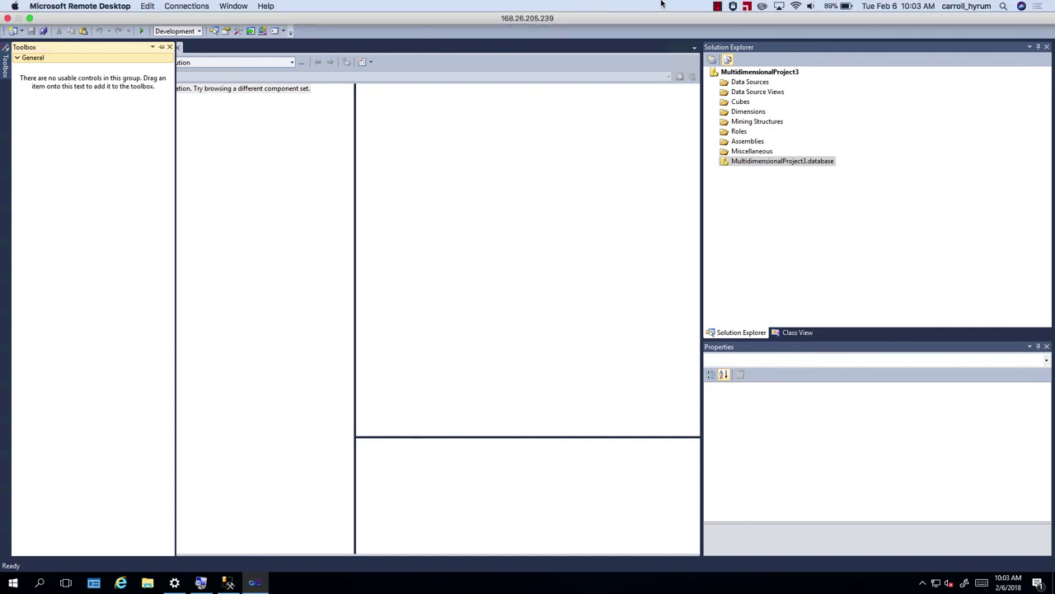